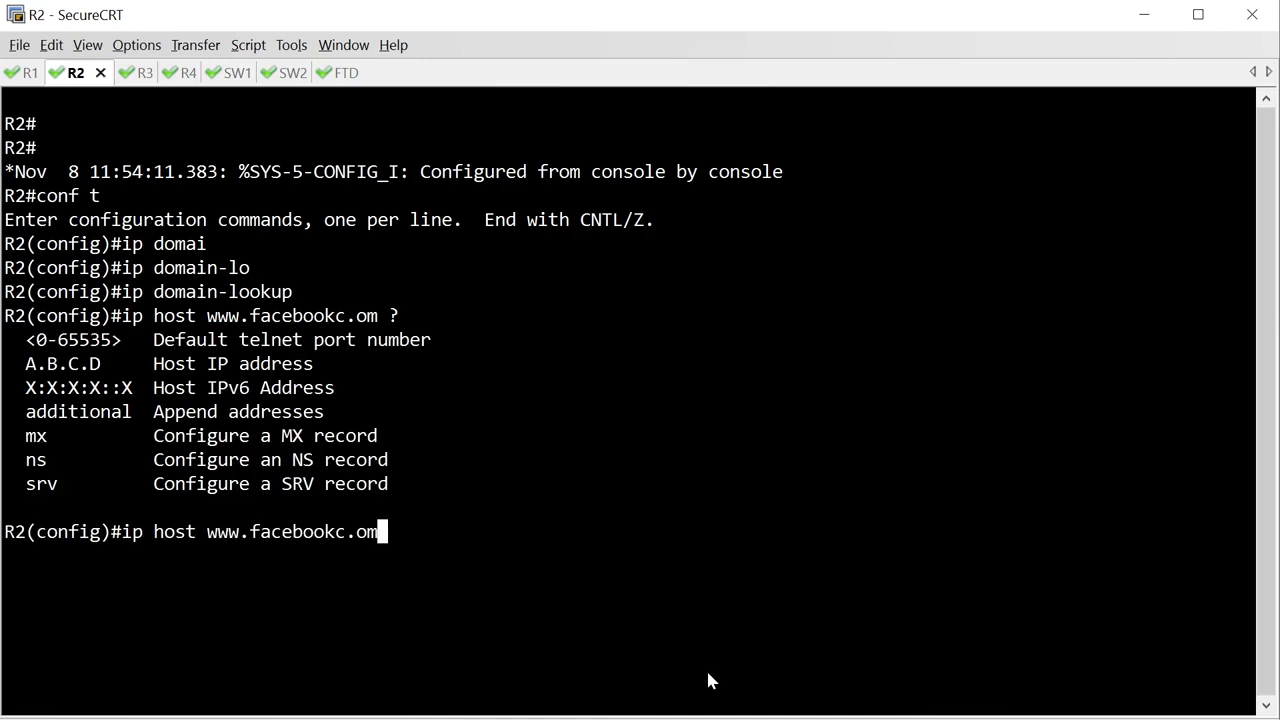
{"action": "type", "text": ".com ?4.4.4.4"}
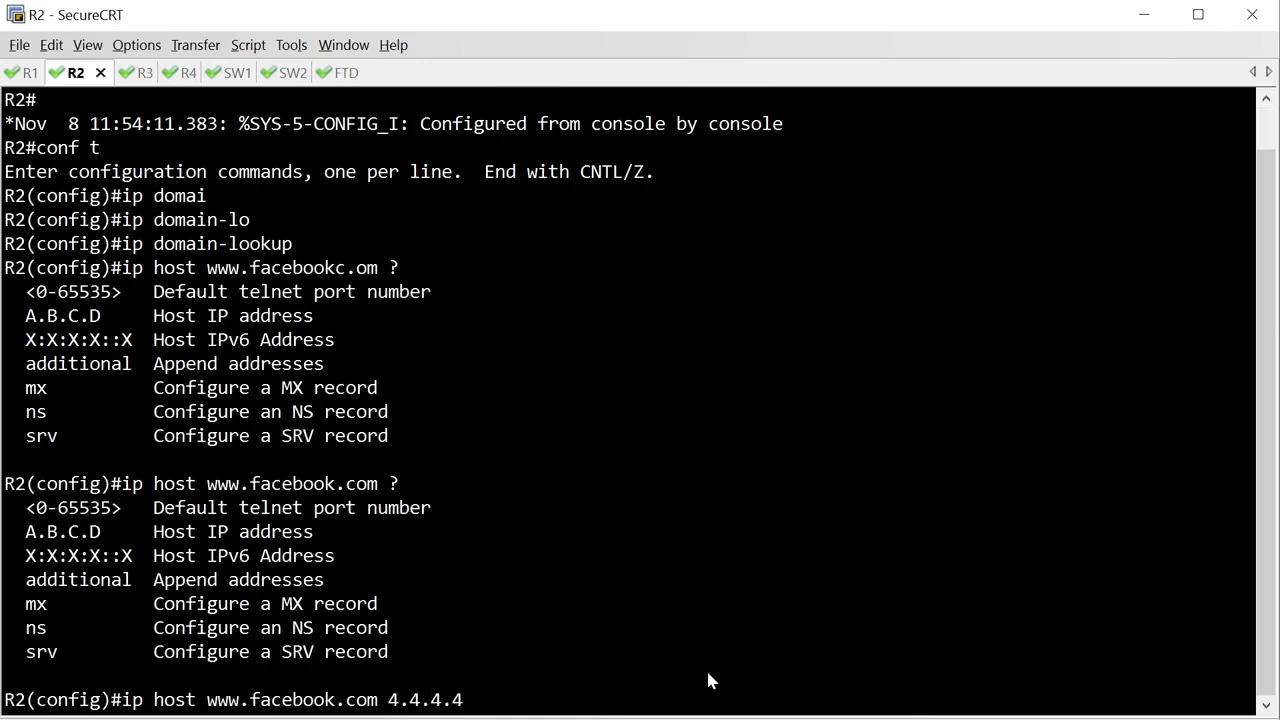
{"action": "key", "text": "Return"}
{"action": "type", "text": "ip host hac"}
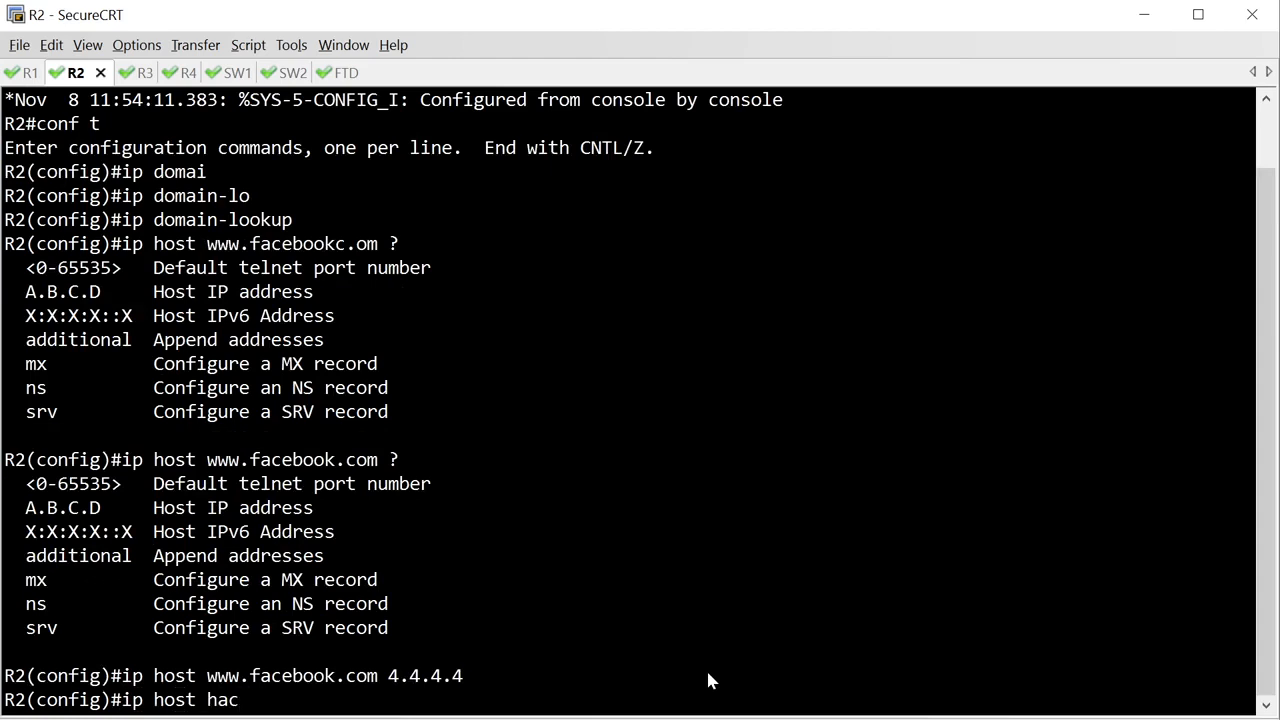
{"action": "key", "text": "BackSpace"}
{"action": "key", "text": "BackSpace"}
{"action": "key", "text": "BackSpace"}
{"action": "key", "text": "BackSpace"}
{"action": "type", "text": "w"}
{"action": "key", "text": "BackSpace"}
{"action": "type", "text": "www.hacks"}
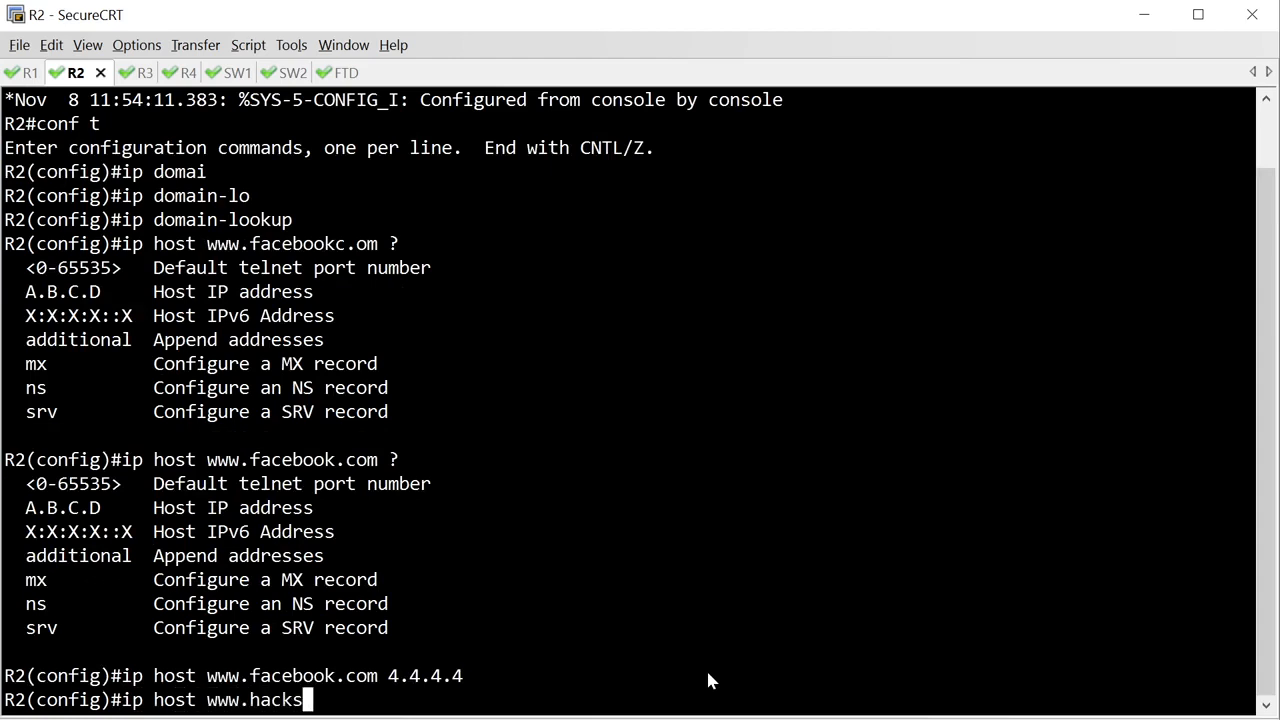
{"action": "type", "text": ".com 44.4"}
{"action": "key", "text": "BackSpace"}
{"action": "key", "text": "BackSpace"}
{"action": "key", "text": "BackSpace"}
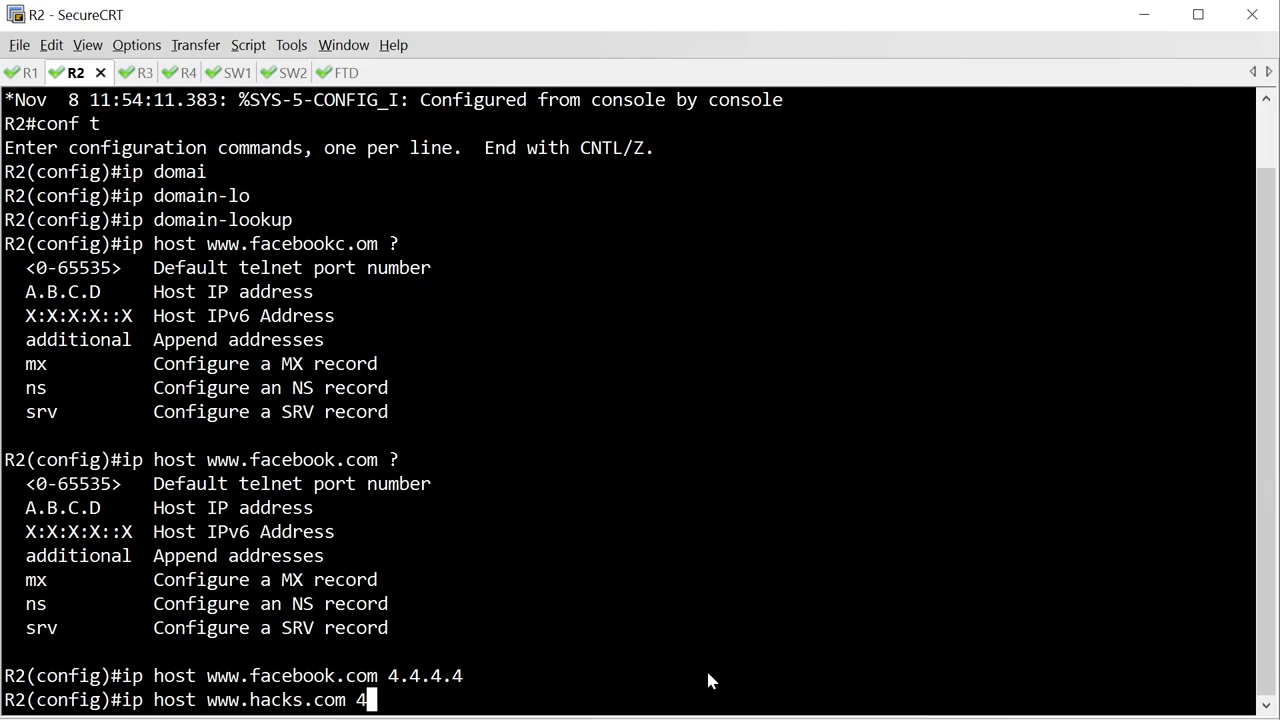
{"action": "type", "text": ".4.4.4"}
{"action": "key", "text": "Return"}
{"action": "type", "text": "end"}
{"action": "key", "text": "Return"}
{"action": "key", "text": "Return"}
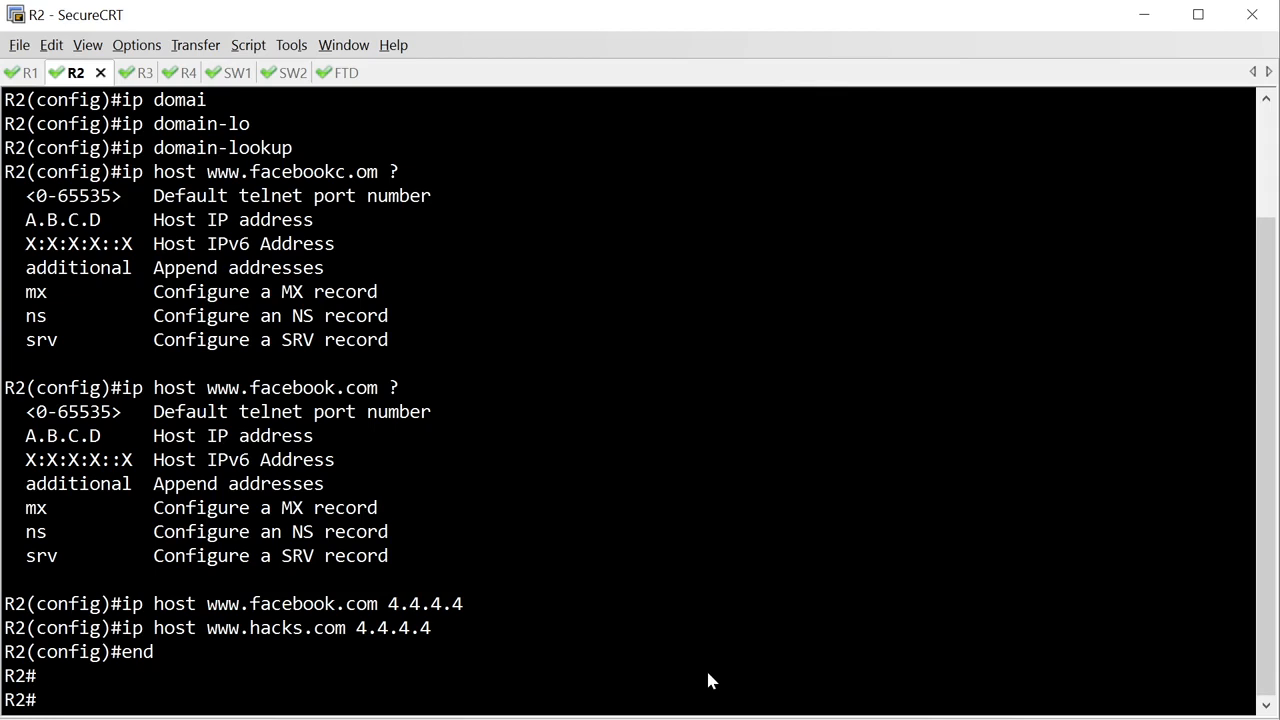
{"action": "type", "text": "ping "}
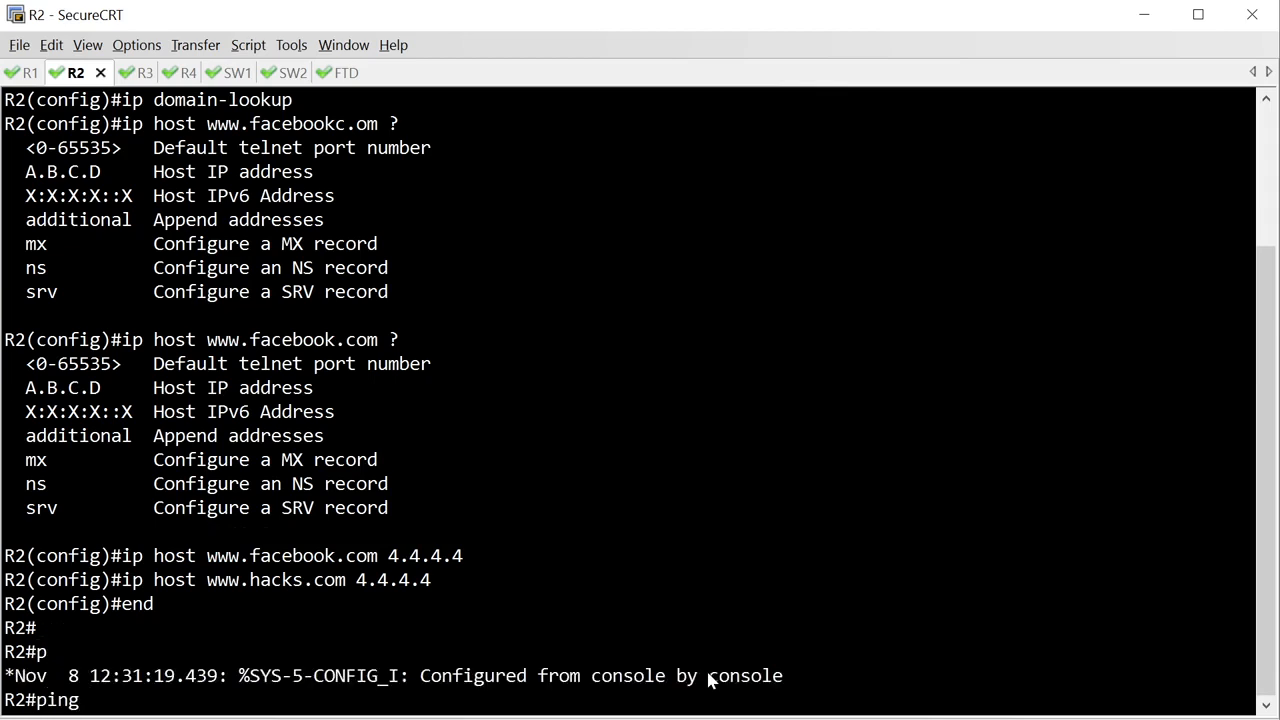
{"action": "type", "text": "www.facebook.com"}
{"action": "key", "text": "Return"}
{"action": "type", "text": "p"}
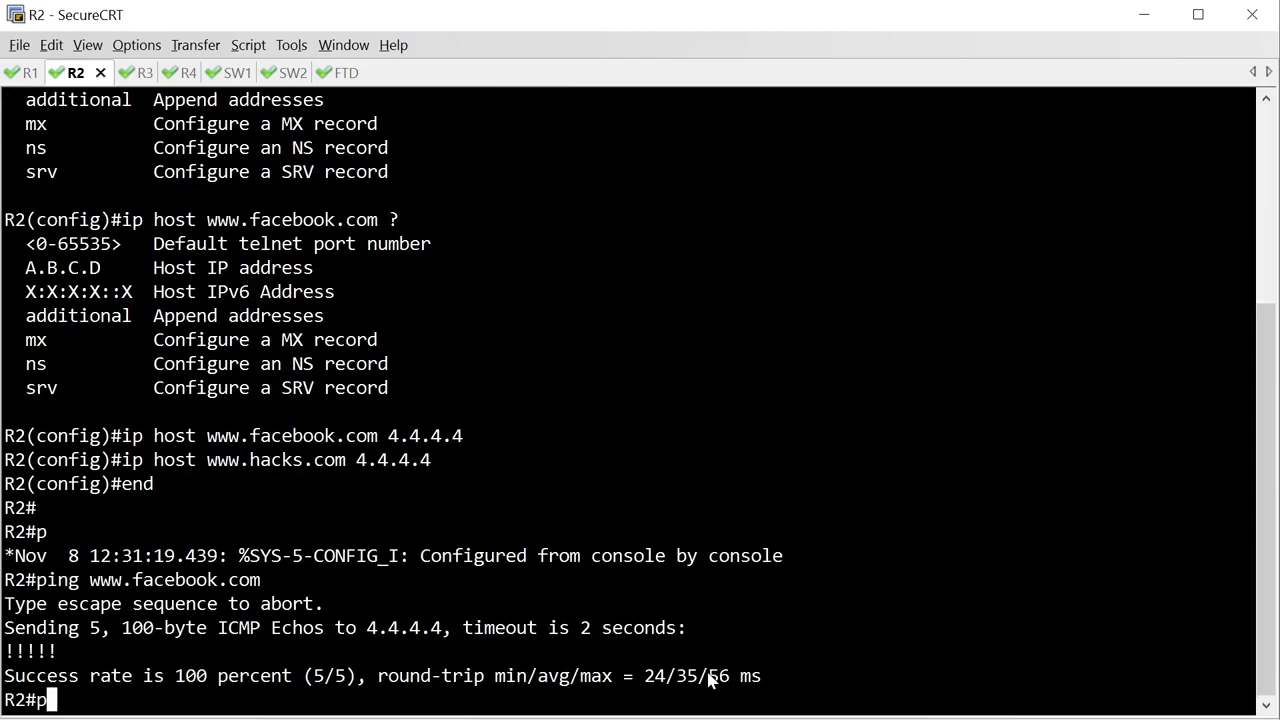
{"action": "type", "text": "ingwww"}
{"action": "key", "text": "BackSpace"}
{"action": "key", "text": "BackSpace"}
{"action": "key", "text": "BackSpace"}
{"action": "type", "text": "www.hacks.c"}
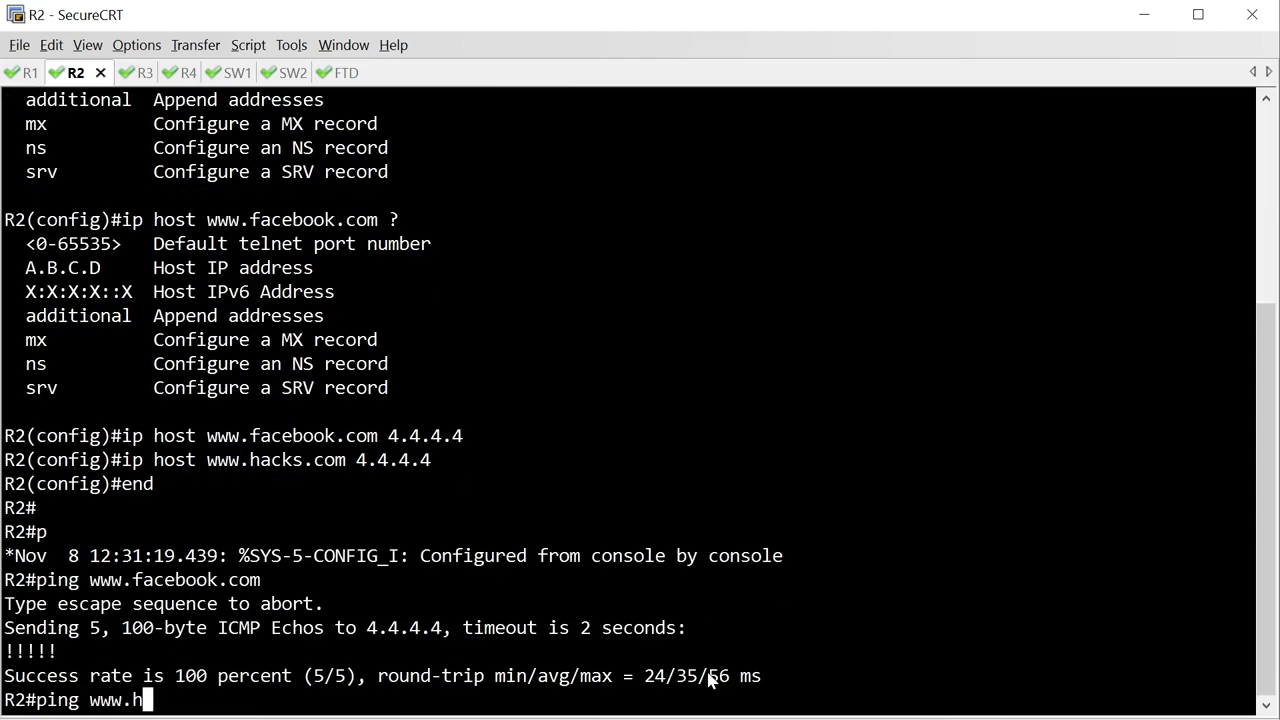
{"action": "type", "text": "om"}
{"action": "key", "text": "Return"}
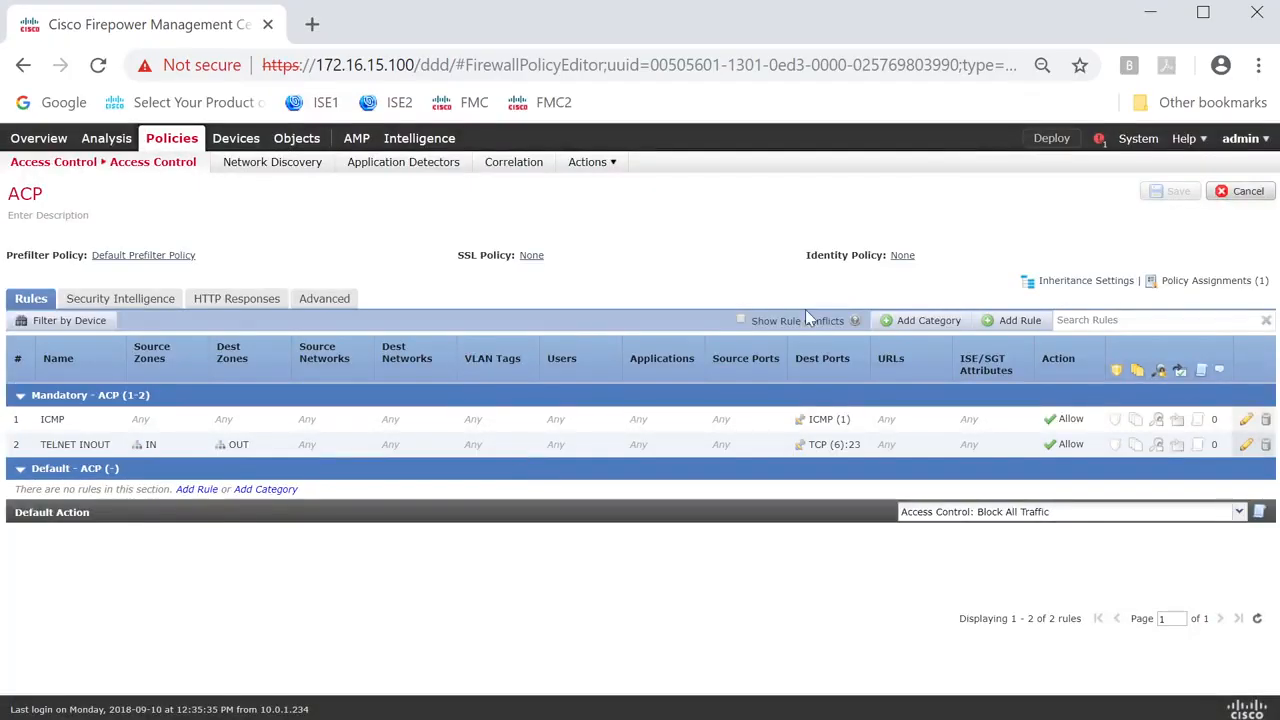
In Firepower Management Center, start an ACP rule named SOCIAL-MEDIA-ACP and select the Social Network URL category by searching for "social".
{"action": "left_click", "coordinate": [1015, 320]}
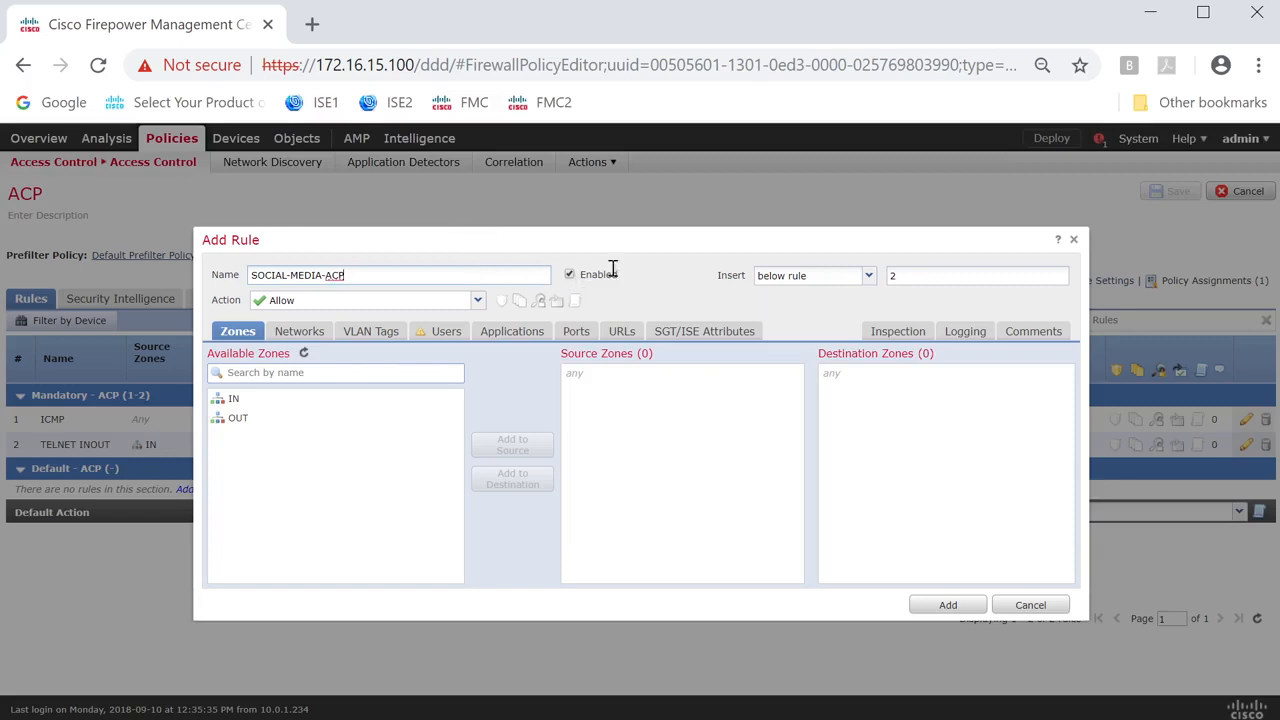
{"action": "left_click", "coordinate": [622, 333]}
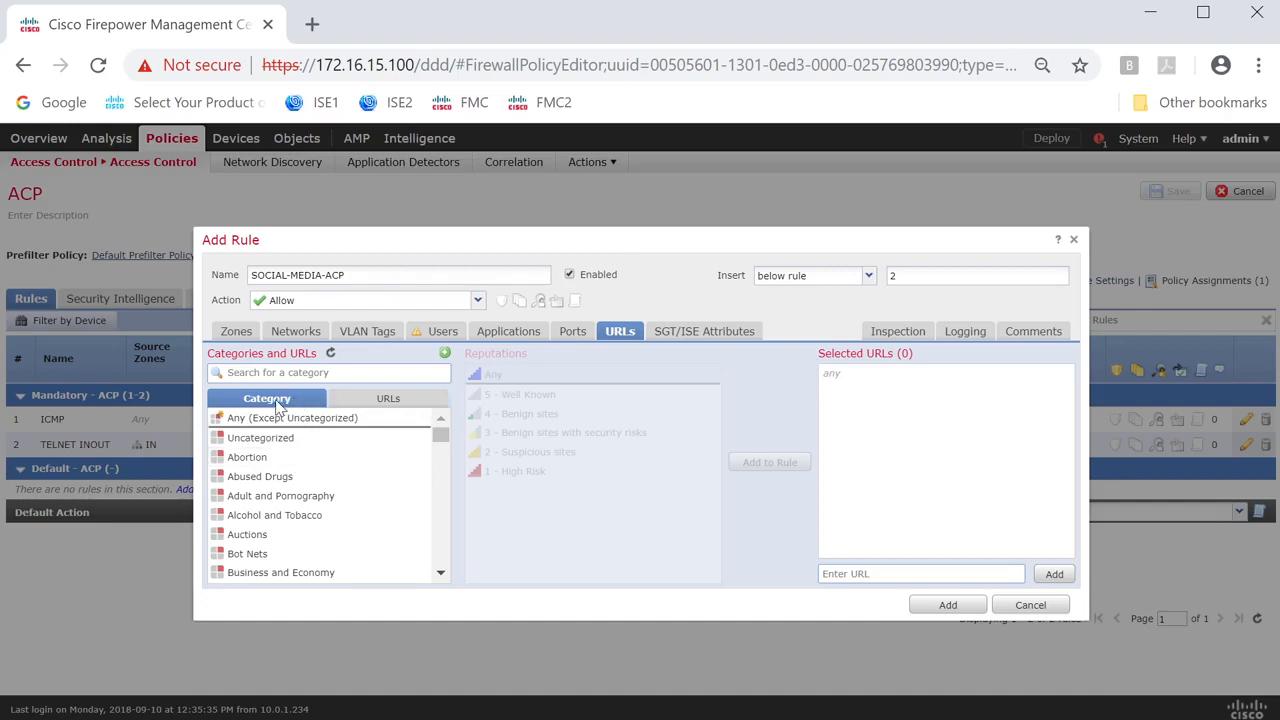
{"action": "scroll", "coordinate": [316, 441], "scroll_direction": "down", "scroll_amount": 10}
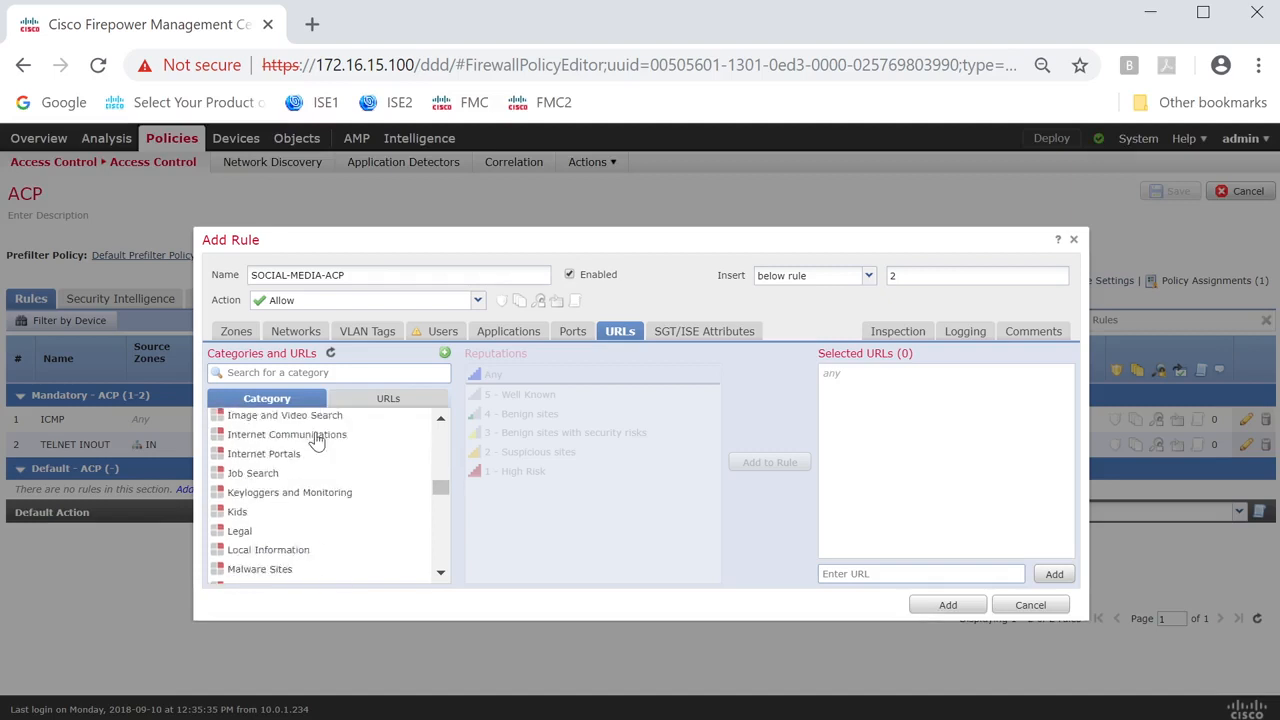
{"action": "scroll", "coordinate": [316, 441], "scroll_direction": "up", "scroll_amount": 10}
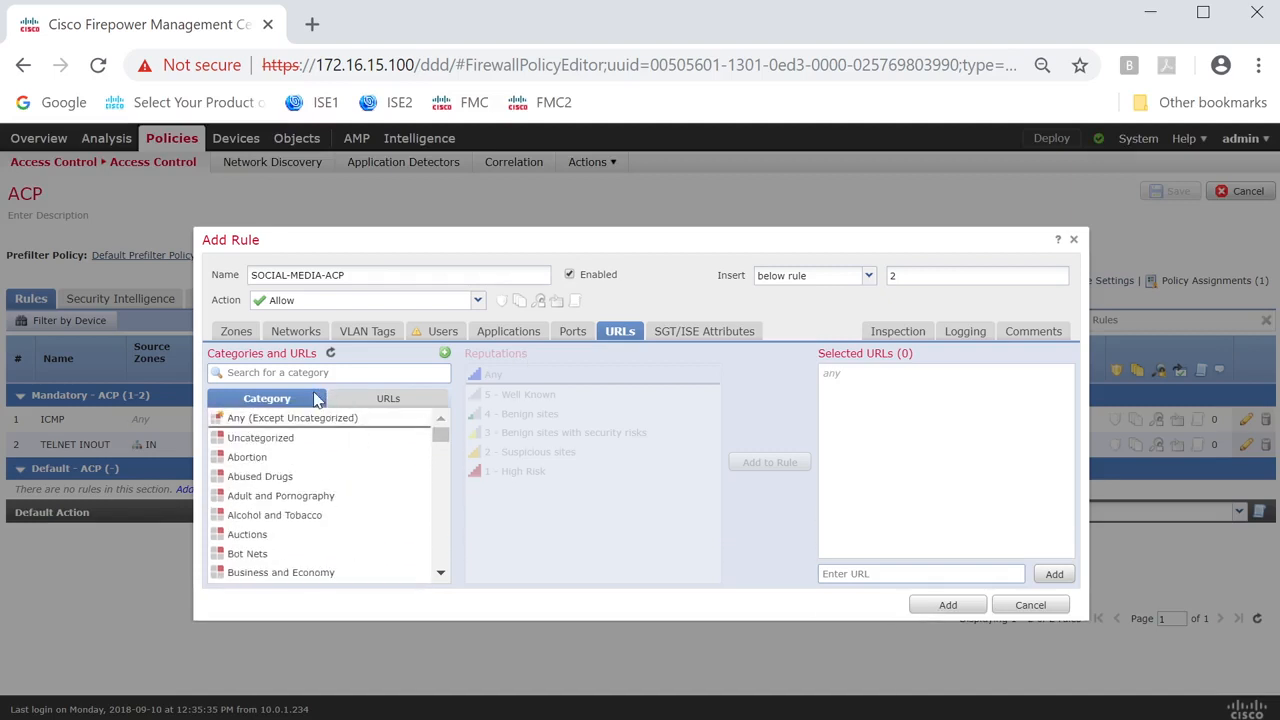
{"action": "left_click", "coordinate": [380, 400]}
{"action": "scroll", "coordinate": [328, 455], "scroll_direction": "down", "scroll_amount": 3}
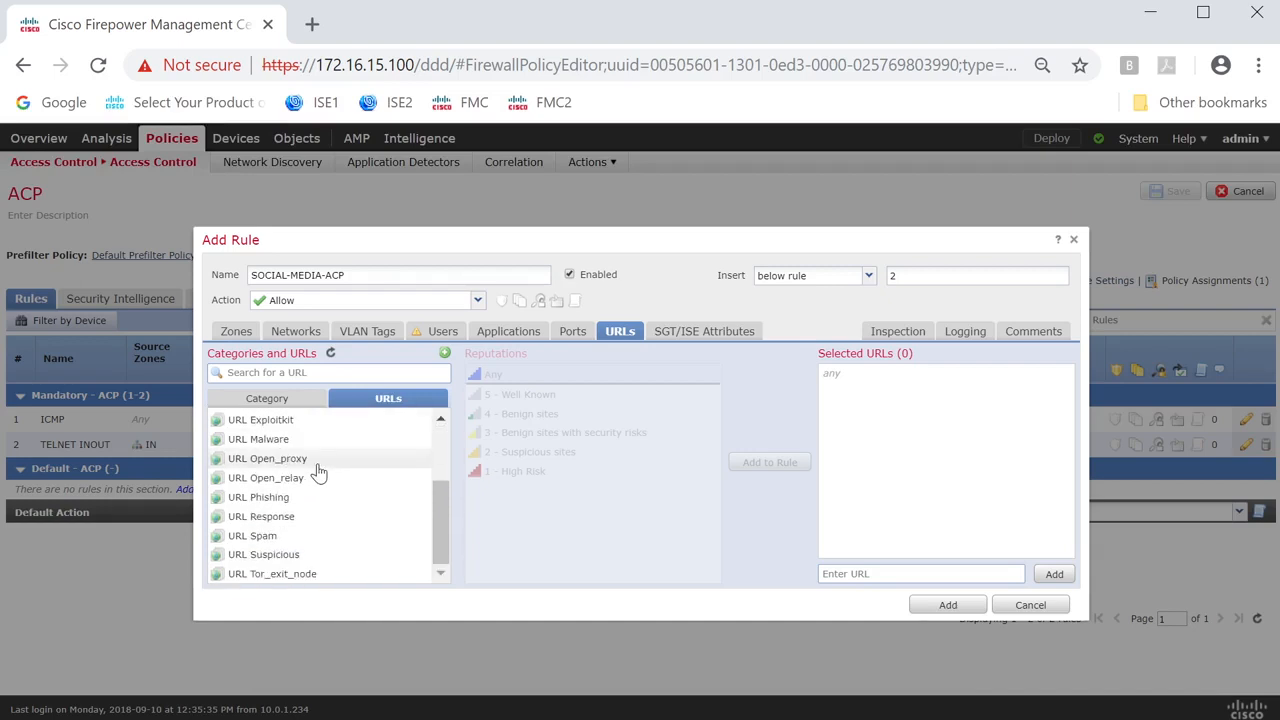
{"action": "scroll", "coordinate": [320, 468], "scroll_direction": "up", "scroll_amount": 3}
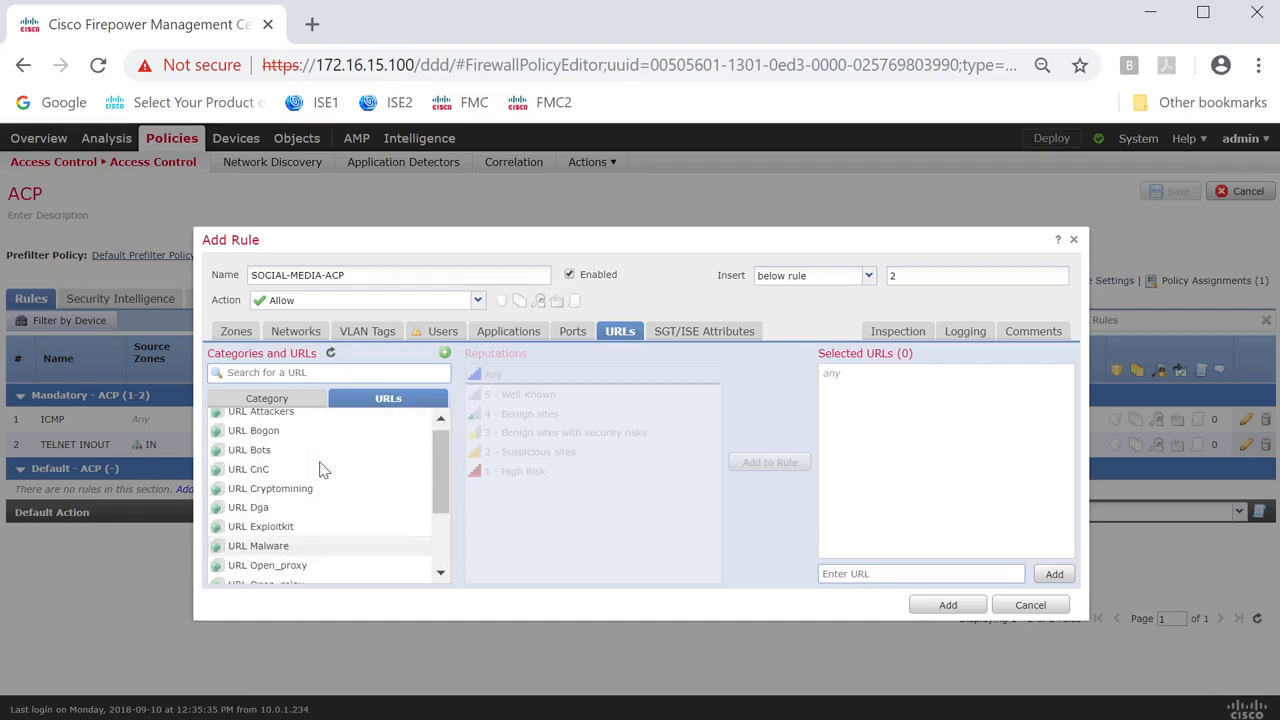
{"action": "left_click", "coordinate": [298, 400]}
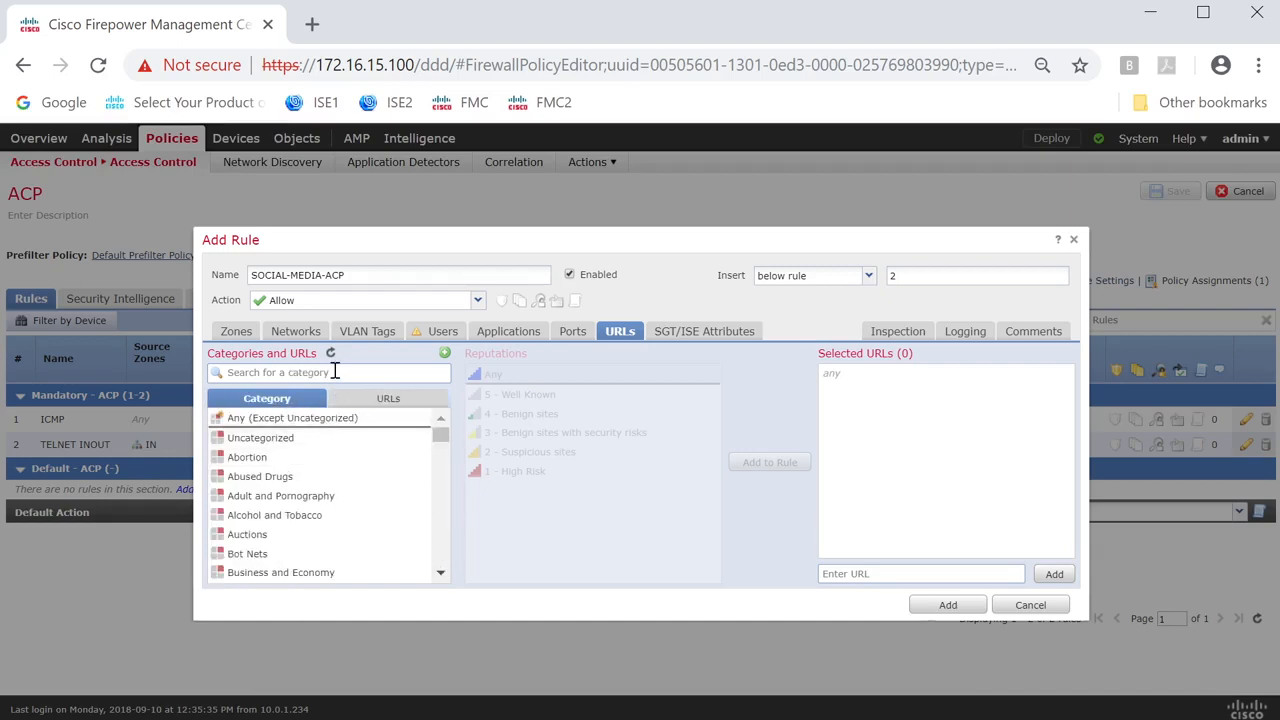
{"action": "left_click", "coordinate": [335, 371]}
{"action": "type", "text": "social"}
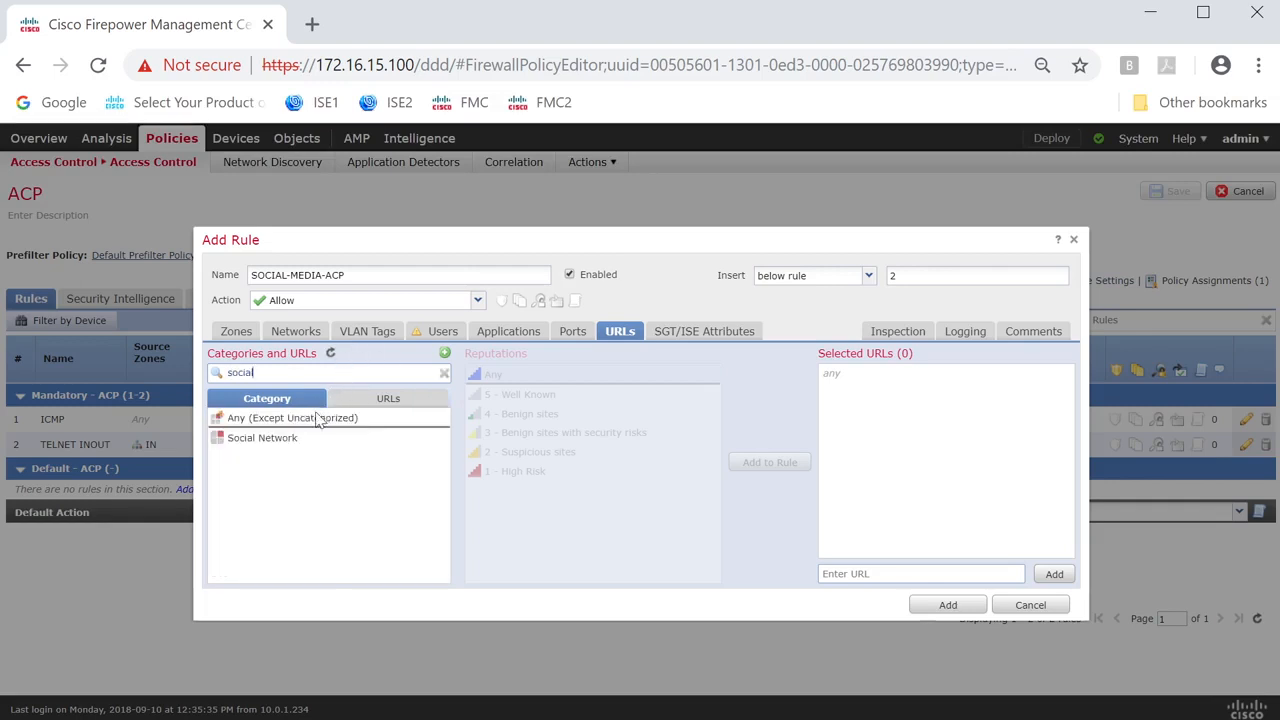
{"action": "left_click", "coordinate": [300, 438]}
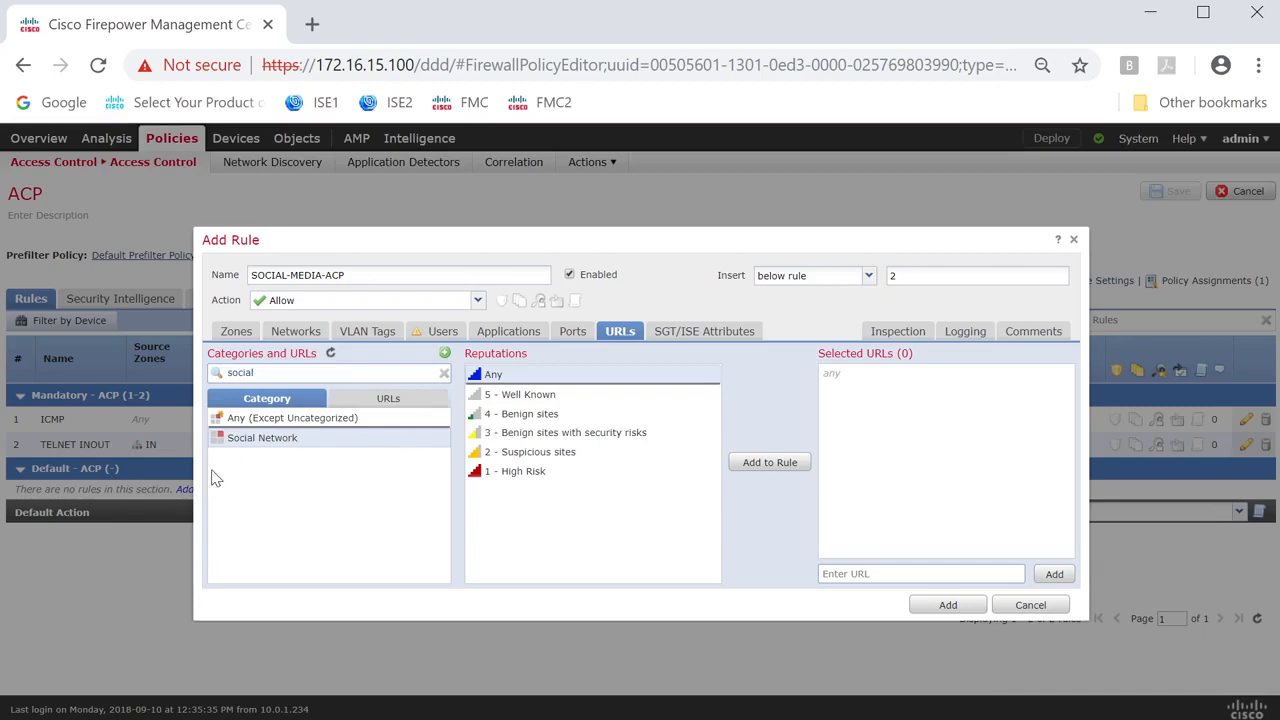
Try adding Social Network to the rule with reputation 2 - Suspicious sites, and remove that entry again.
{"action": "left_click_drag", "start_coordinate": [265, 449], "coordinate": [268, 449]}
{"action": "left_click_drag", "start_coordinate": [514, 416], "coordinate": [510, 420]}
{"action": "left_click", "coordinate": [528, 455]}
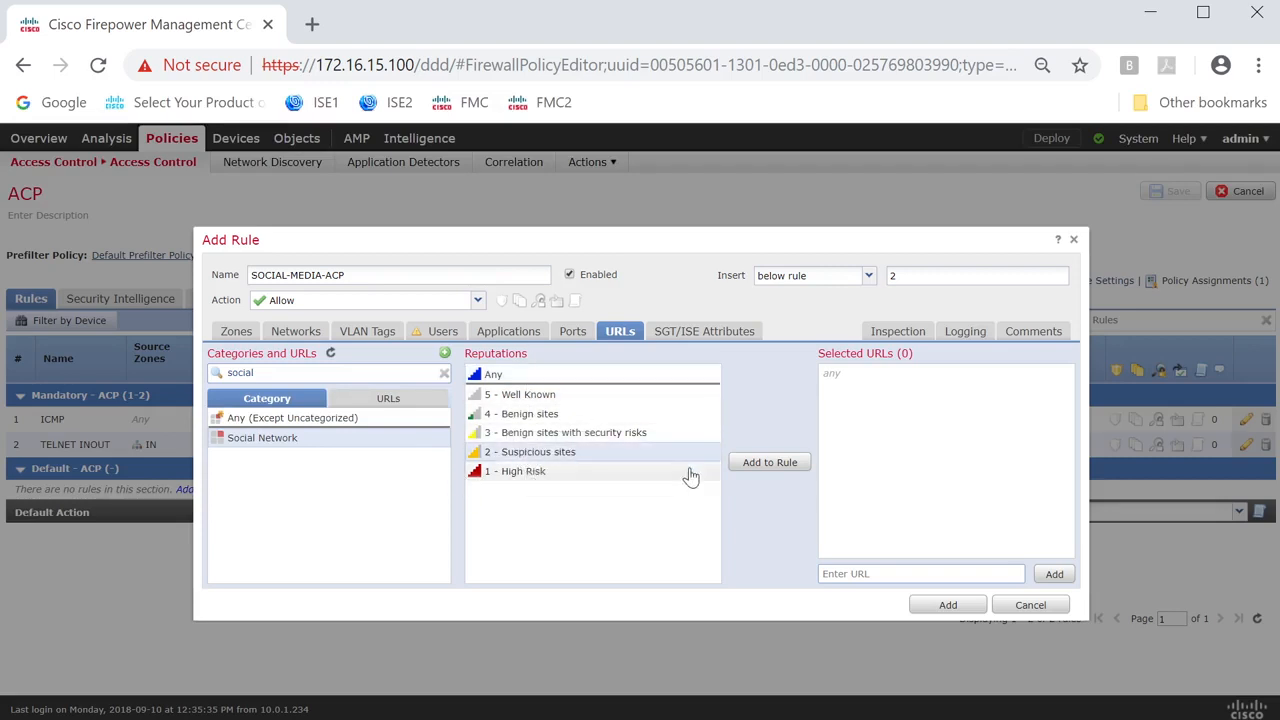
{"action": "left_click", "coordinate": [766, 466]}
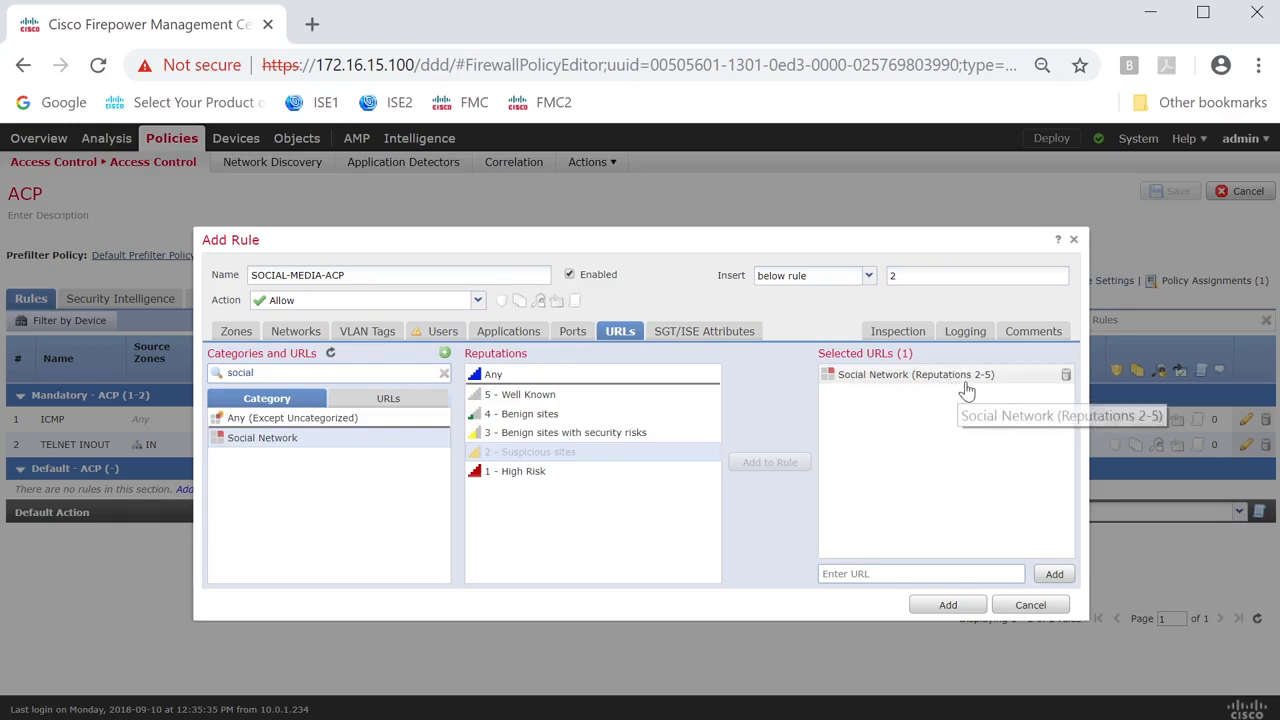
{"action": "left_click", "coordinate": [1066, 376]}
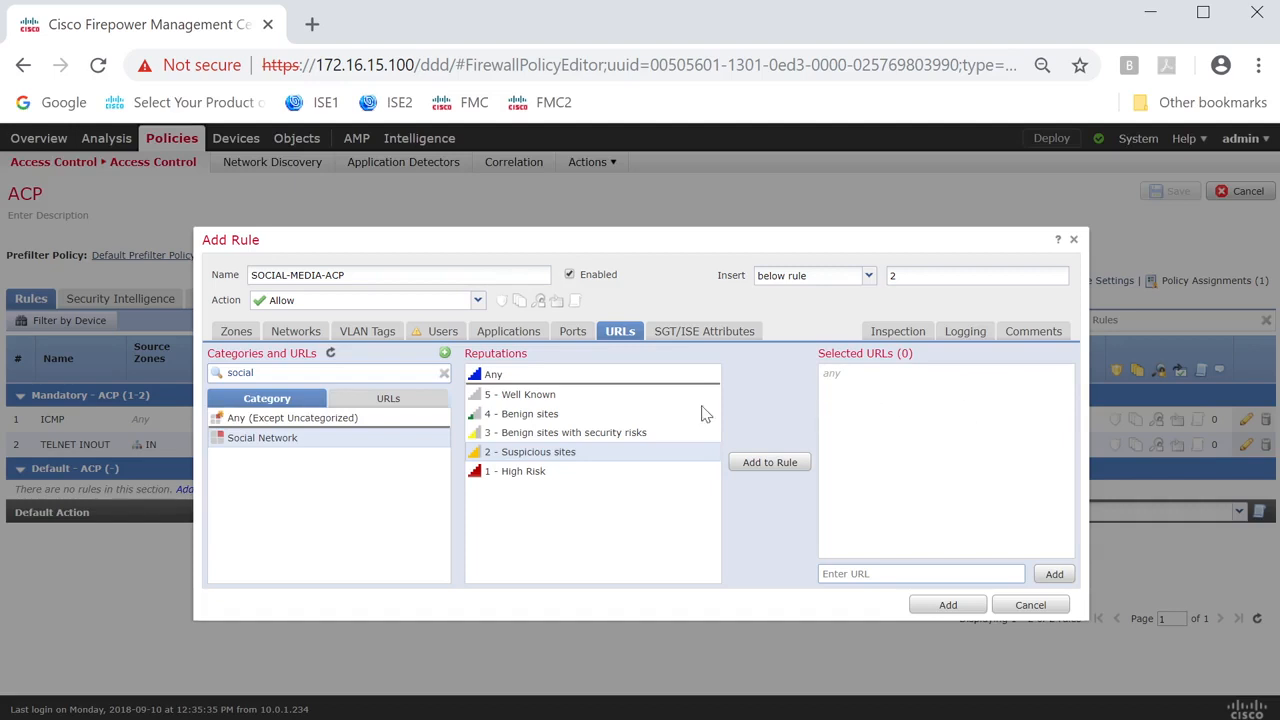
Add the Social Network category to the rule's selected URLs with Any reputation.
{"action": "left_click", "coordinate": [512, 376]}
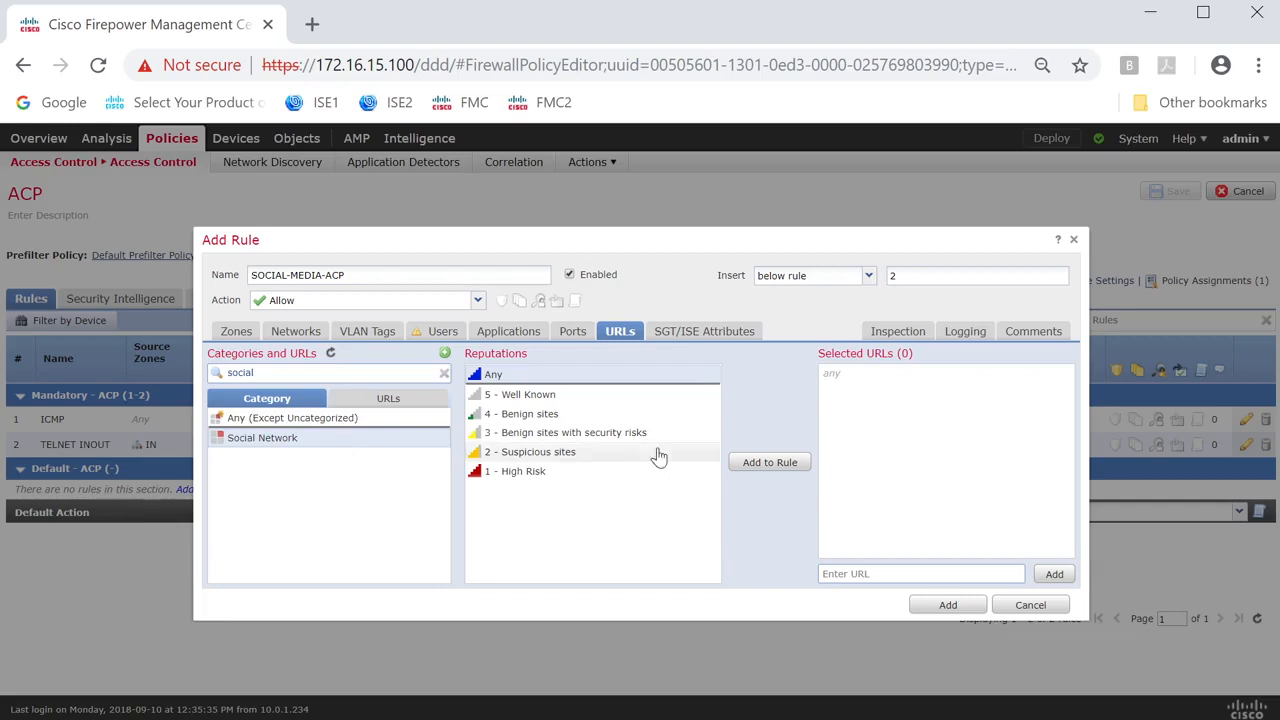
{"action": "left_click", "coordinate": [786, 466]}
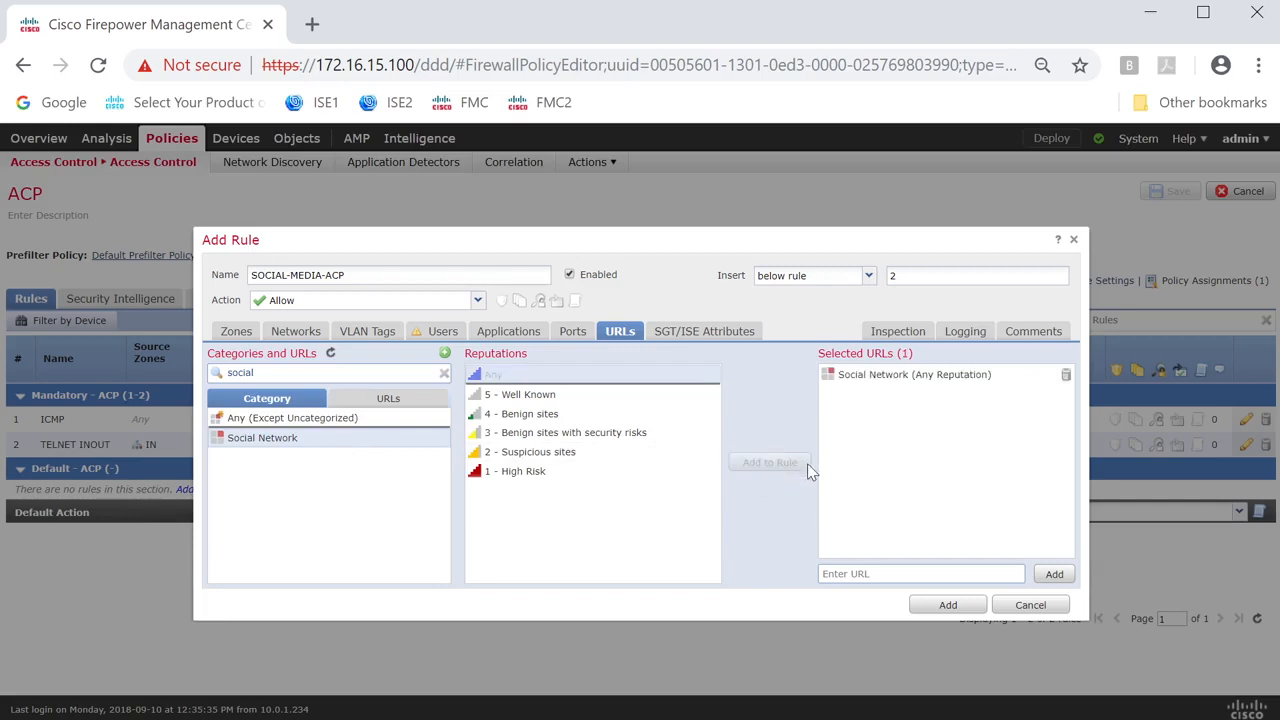
{"action": "left_click", "coordinate": [909, 376]}
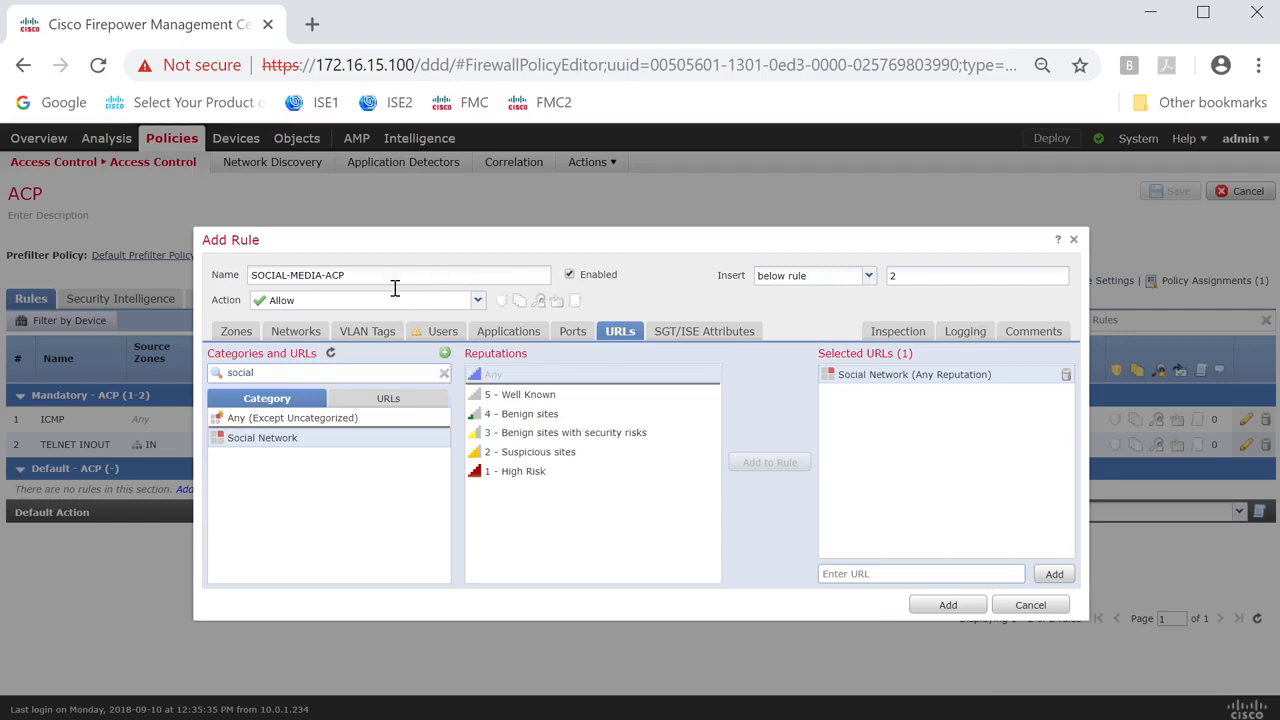
Set the rule's source zone to IN and destination zone to OUT, and add the rule to the policy.
{"action": "left_click", "coordinate": [287, 336]}
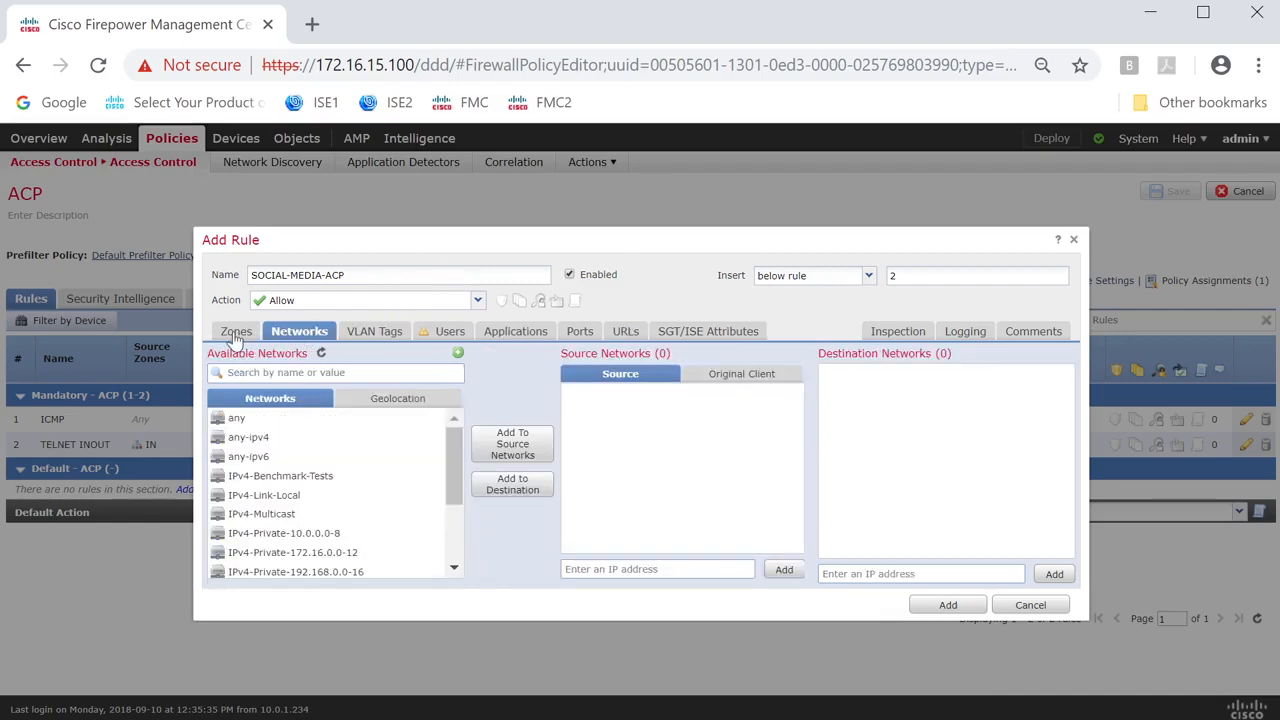
{"action": "left_click", "coordinate": [237, 332]}
{"action": "left_click", "coordinate": [298, 400]}
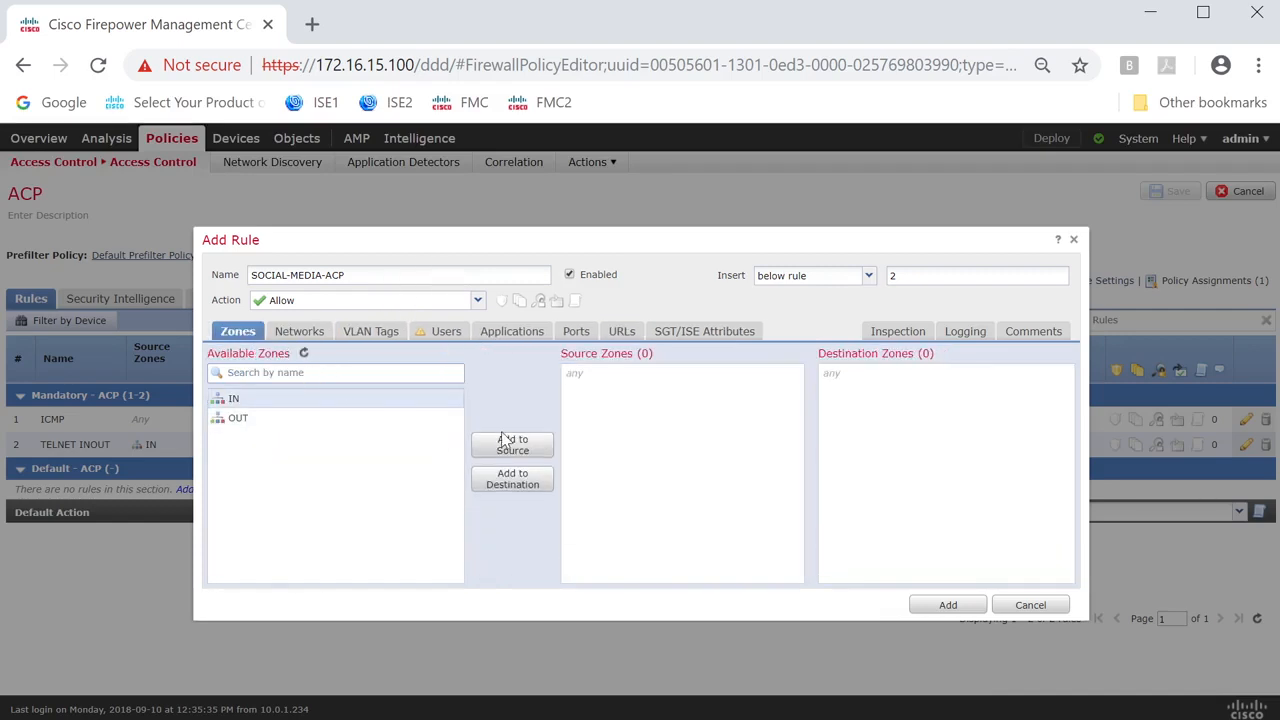
{"action": "left_click", "coordinate": [503, 442]}
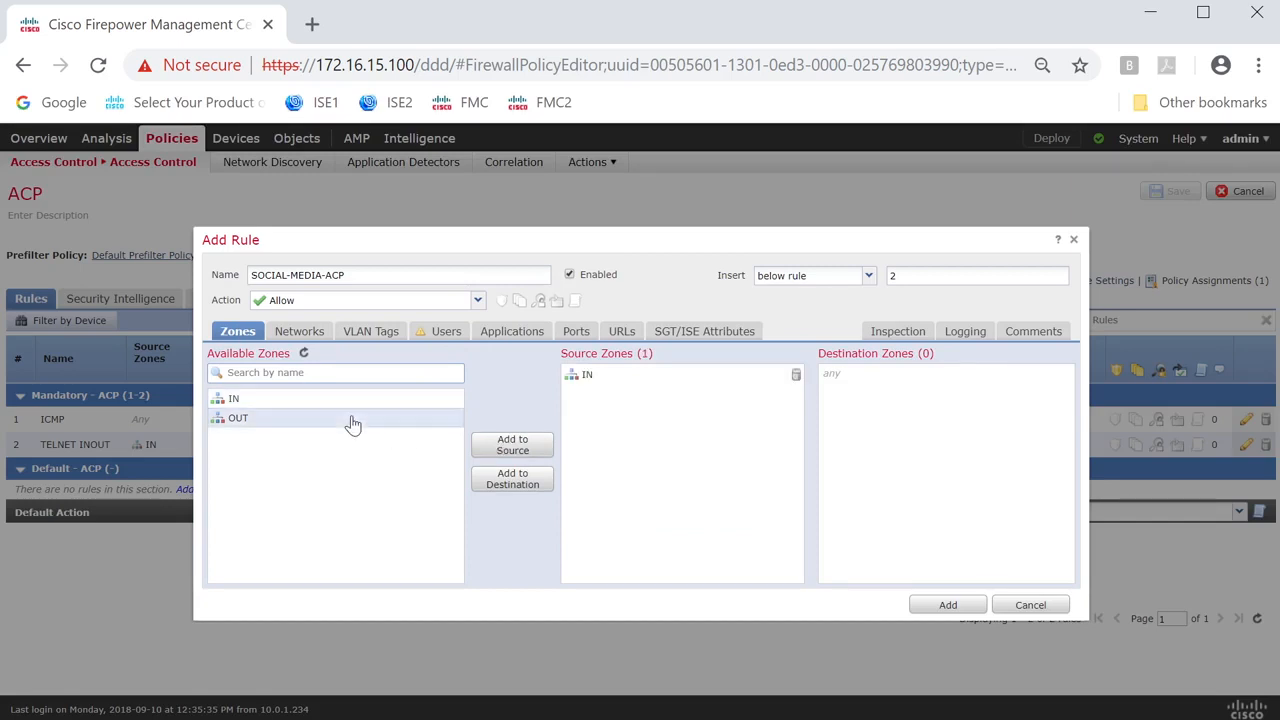
{"action": "left_click", "coordinate": [512, 481]}
{"action": "left_click", "coordinate": [621, 332]}
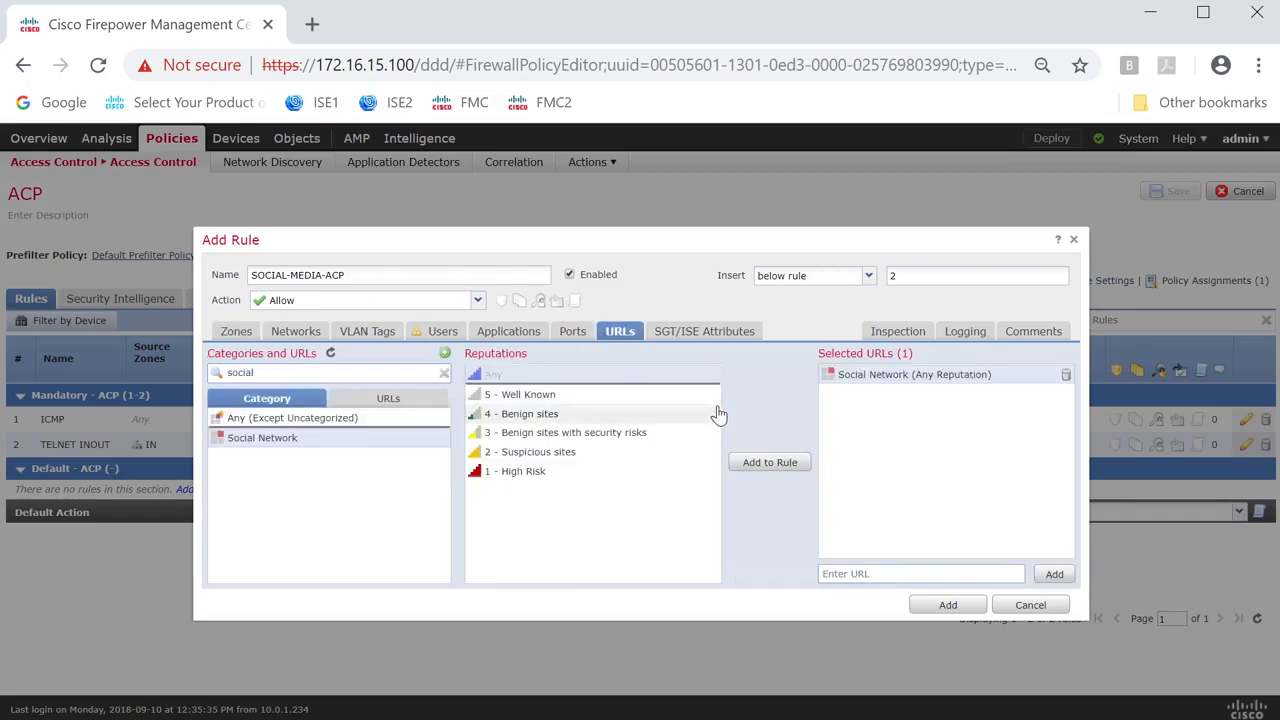
{"action": "left_click", "coordinate": [945, 605]}
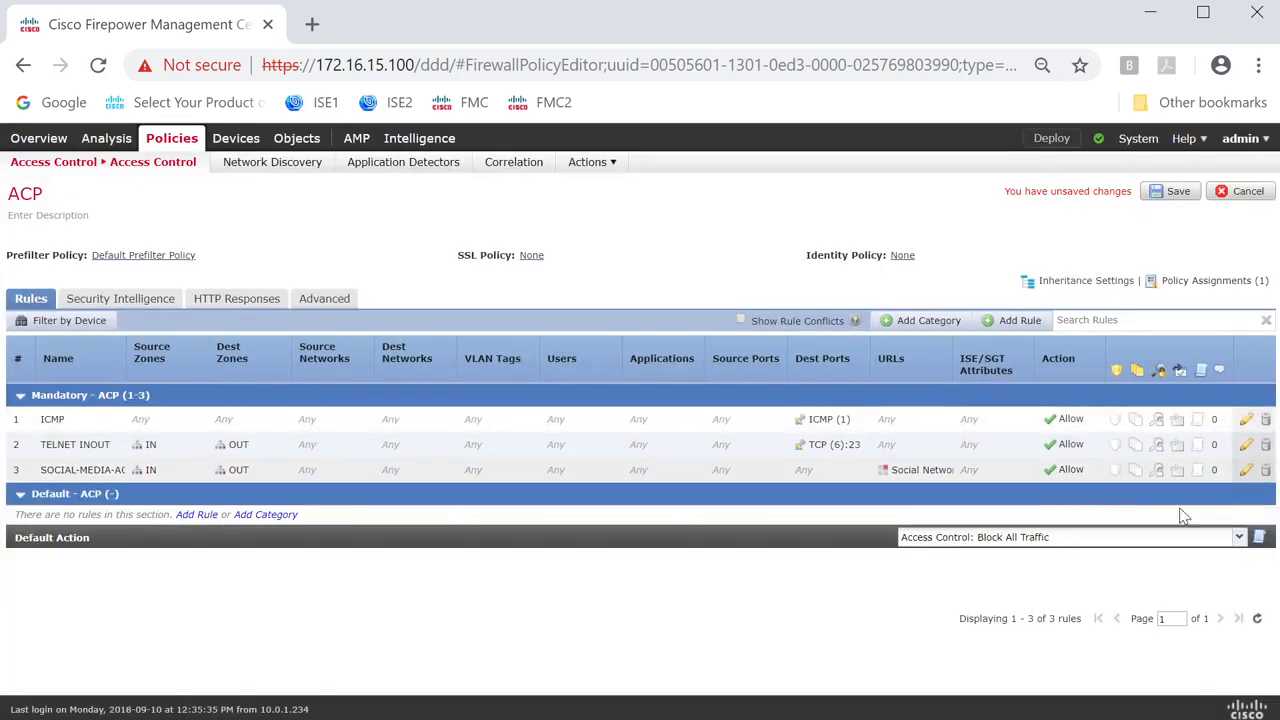
Enable logging at the beginning of connection for the SOCIAL-MEDIA-ACP rule and save the rule.
{"action": "left_click", "coordinate": [1198, 469]}
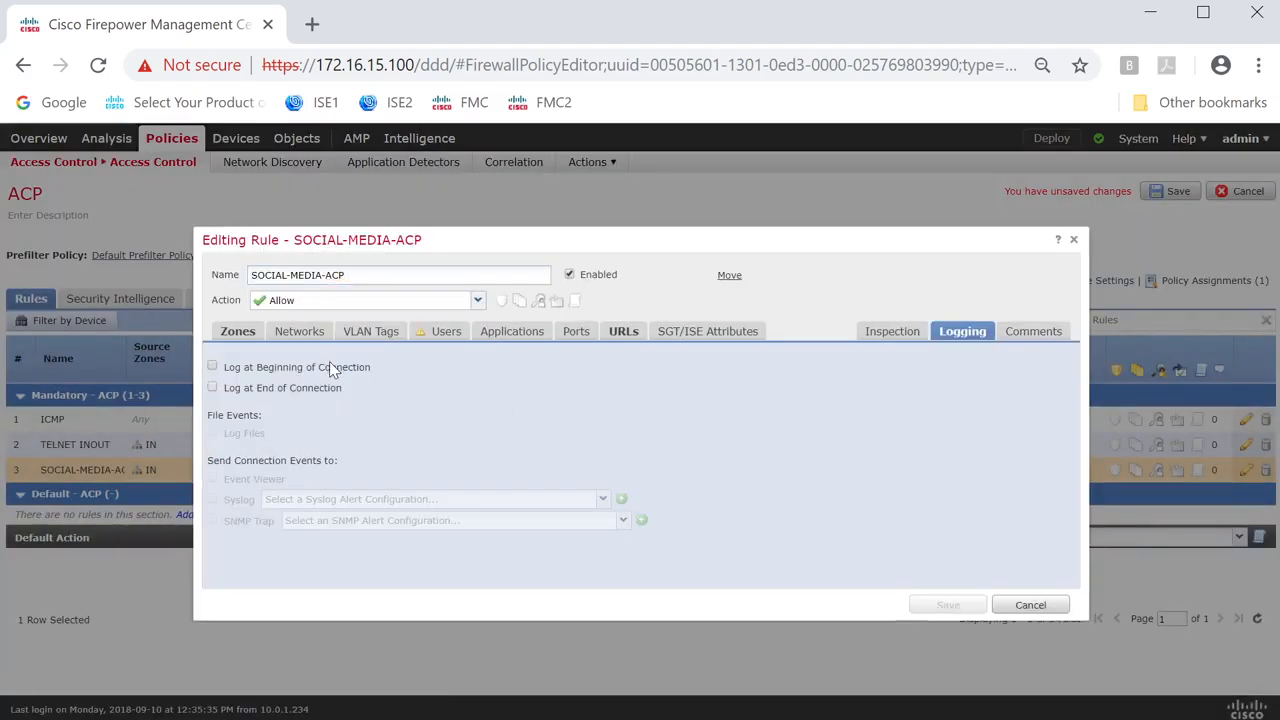
{"action": "left_click", "coordinate": [329, 362]}
{"action": "left_click", "coordinate": [946, 604]}
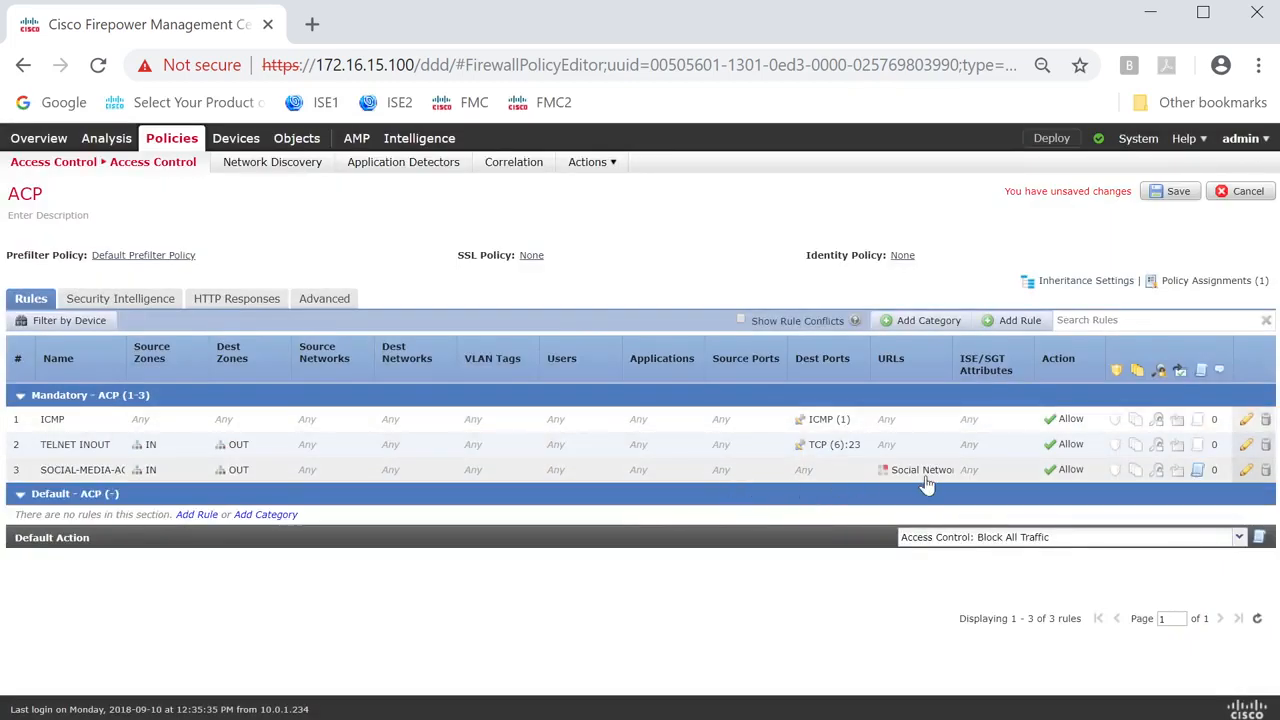
Start another ACP rule named BAD-WWW-ACP with the action Block.
{"action": "left_click", "coordinate": [1018, 320]}
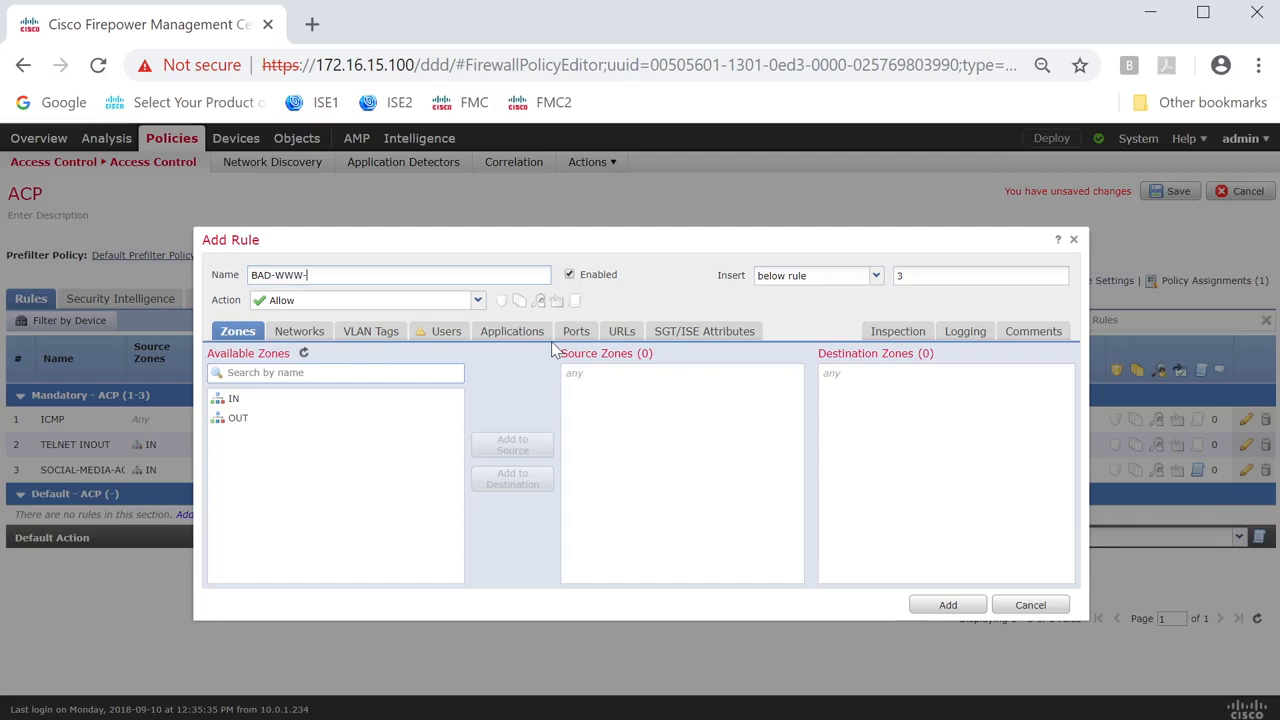
{"action": "left_click", "coordinate": [477, 300]}
{"action": "left_click", "coordinate": [285, 376]}
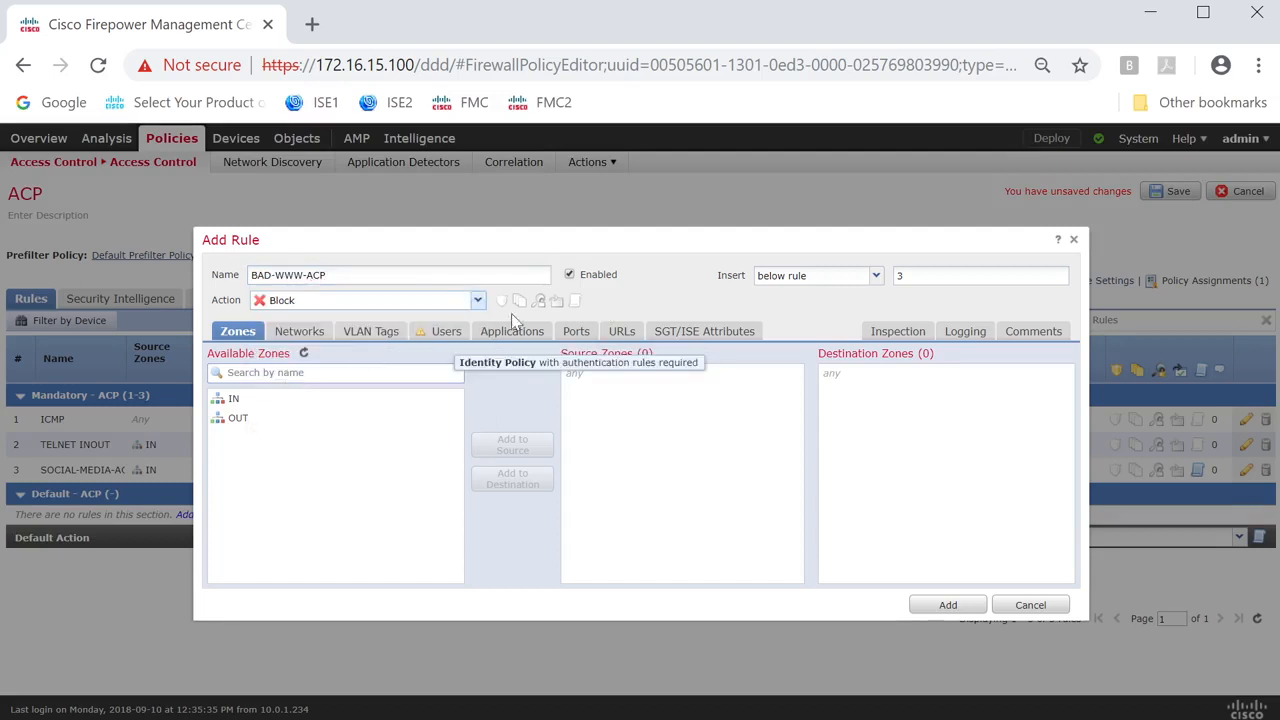
{"action": "left_click", "coordinate": [621, 335]}
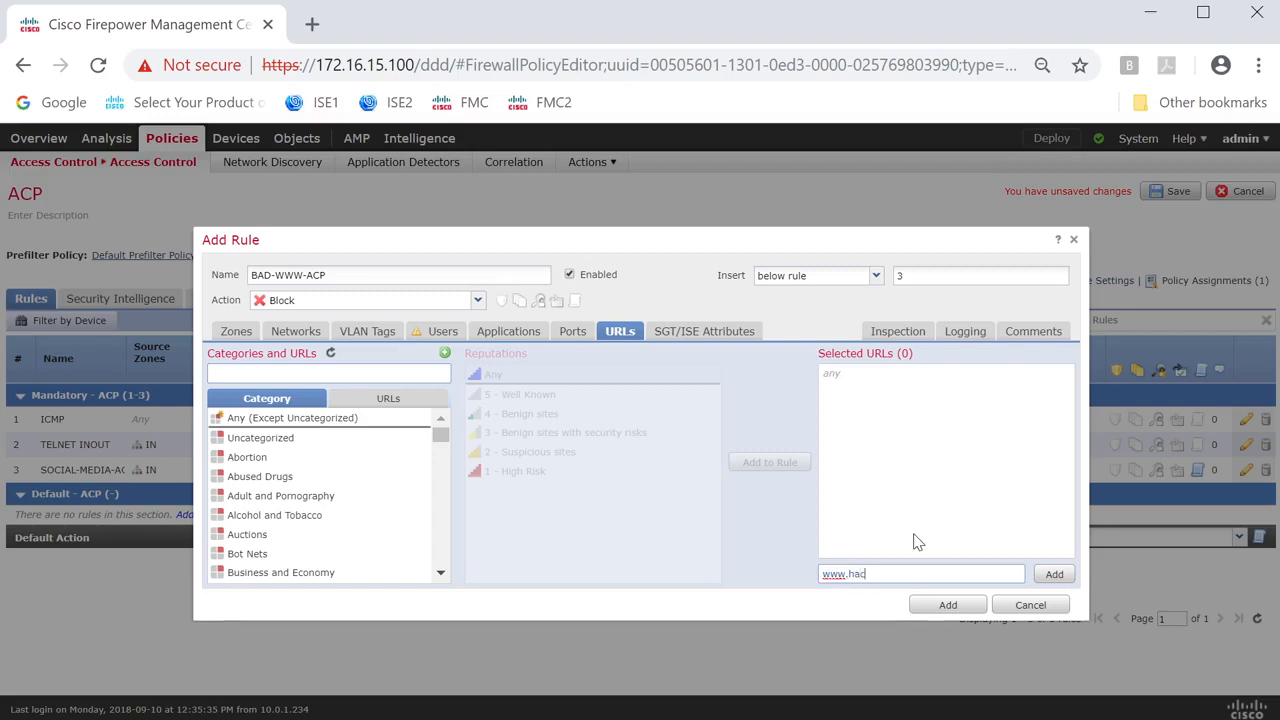
{"action": "type", "text": "www.hacks.com"}
{"action": "left_click", "coordinate": [1053, 574]}
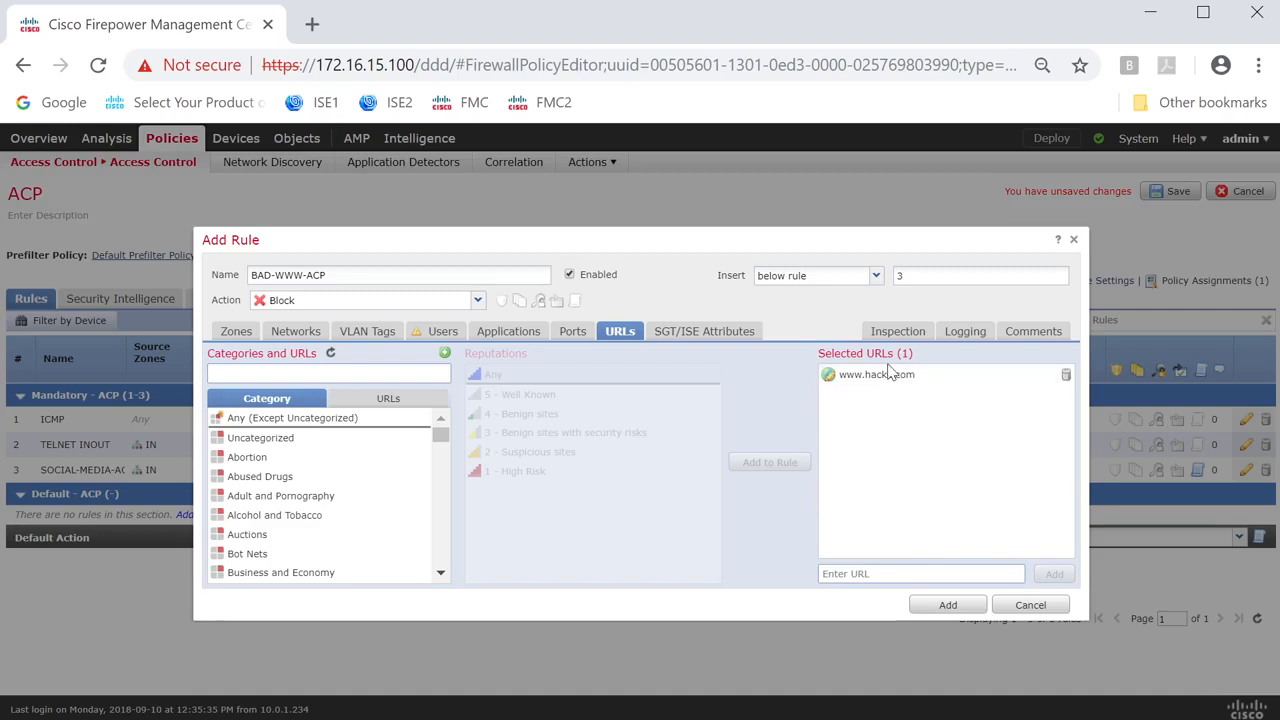
Add the BAD-WWW-ACP block rule to the access control policy and save the policy.
{"action": "left_click", "coordinate": [445, 356]}
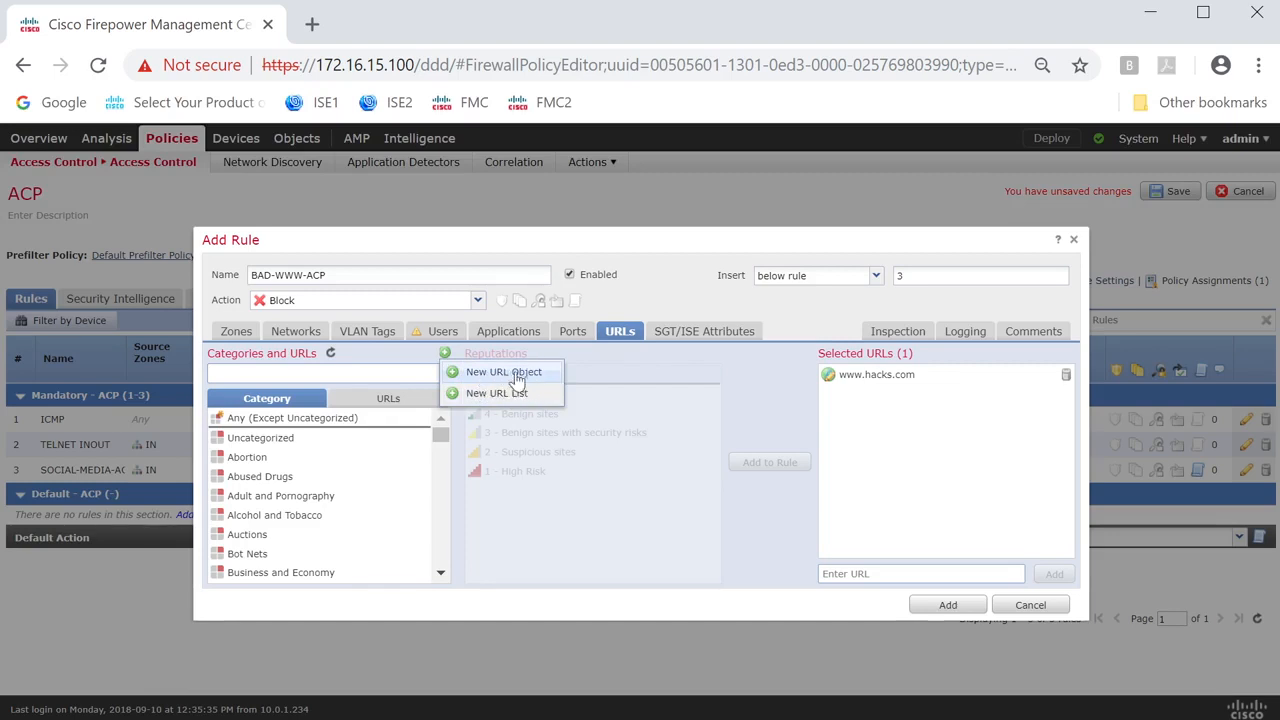
{"action": "left_click", "coordinate": [617, 367]}
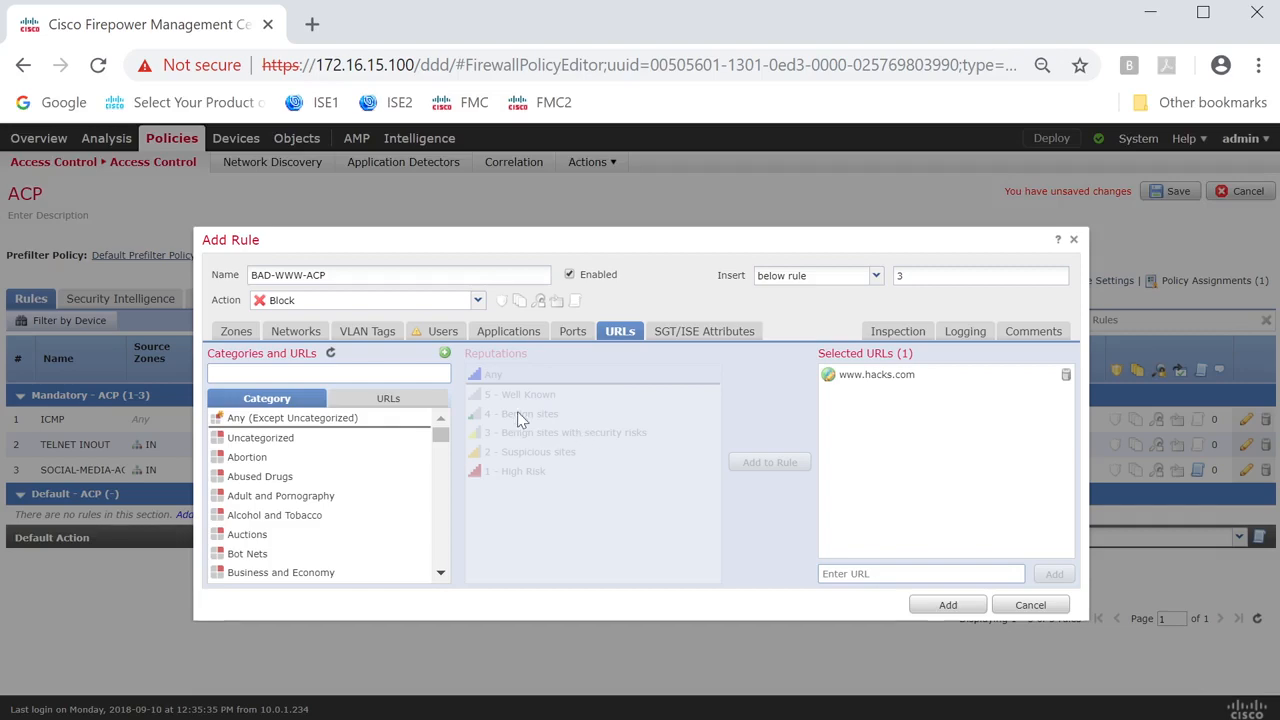
{"action": "left_click", "coordinate": [946, 606]}
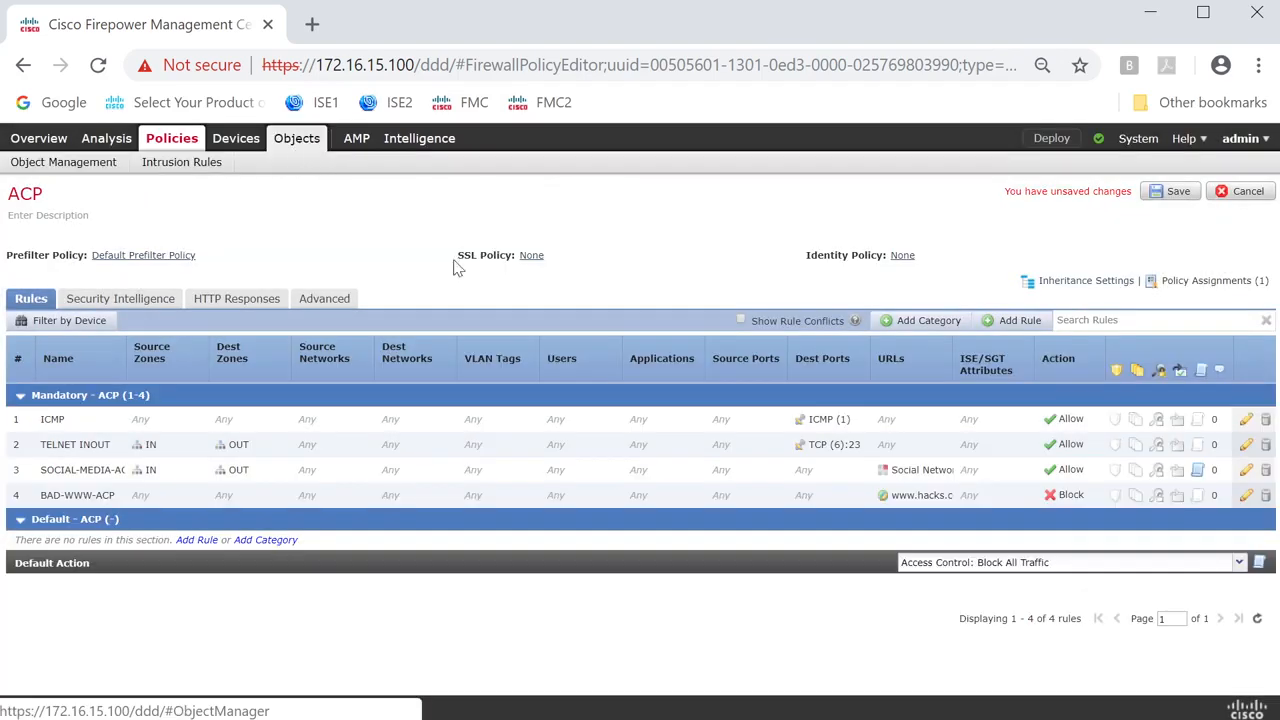
{"action": "left_click", "coordinate": [1170, 191]}
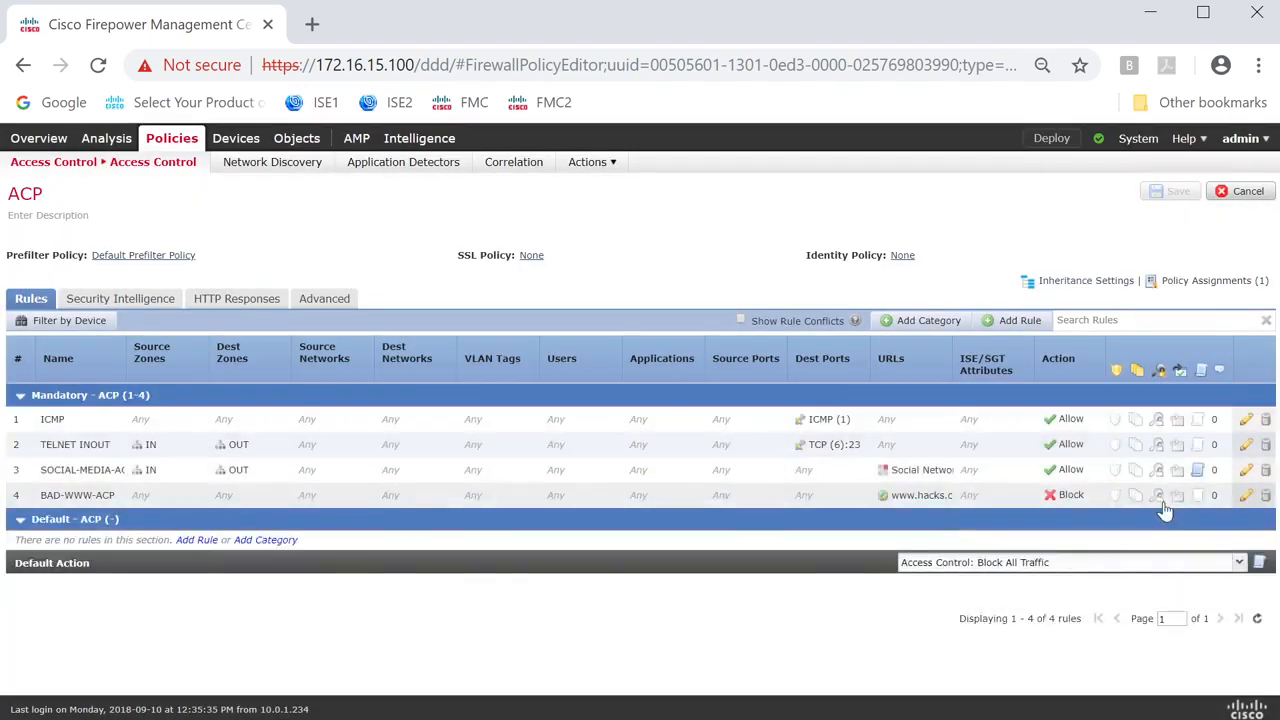
Enable logging at the beginning of connection for the BAD-WWW-ACP rule, then save the rule and the policy.
{"action": "double_click", "coordinate": [1194, 495]}
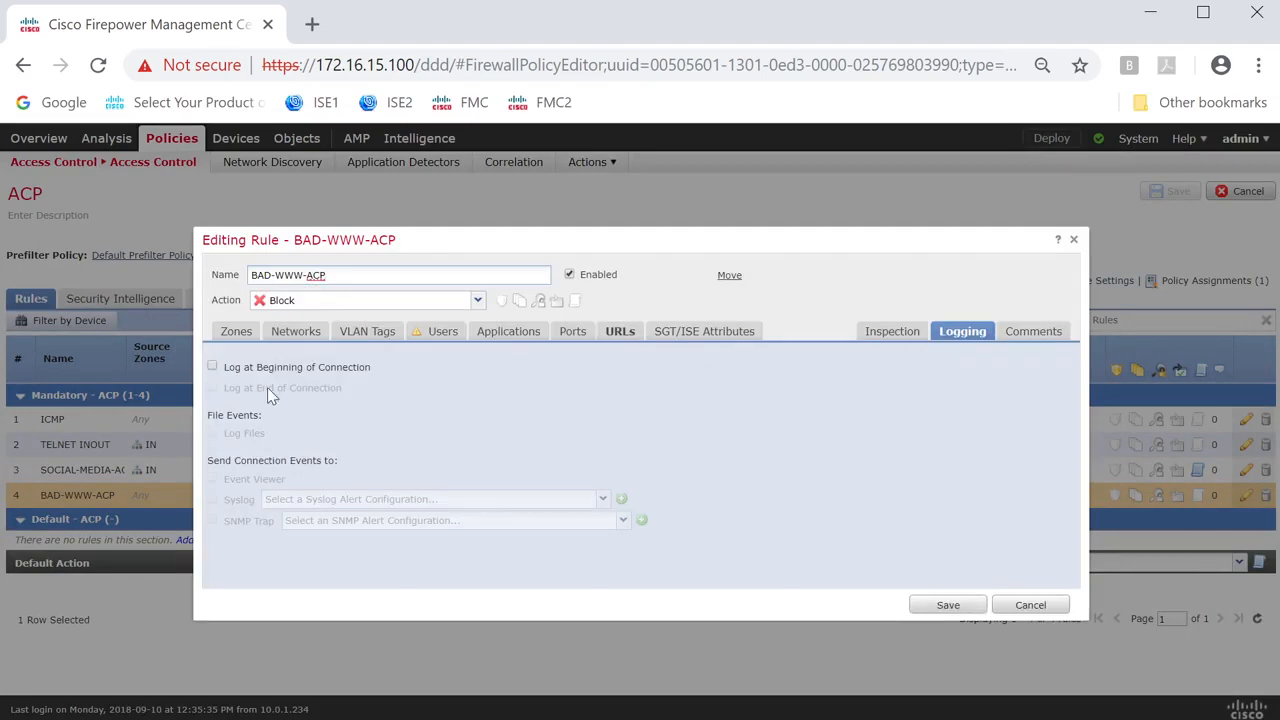
{"action": "left_click", "coordinate": [293, 369]}
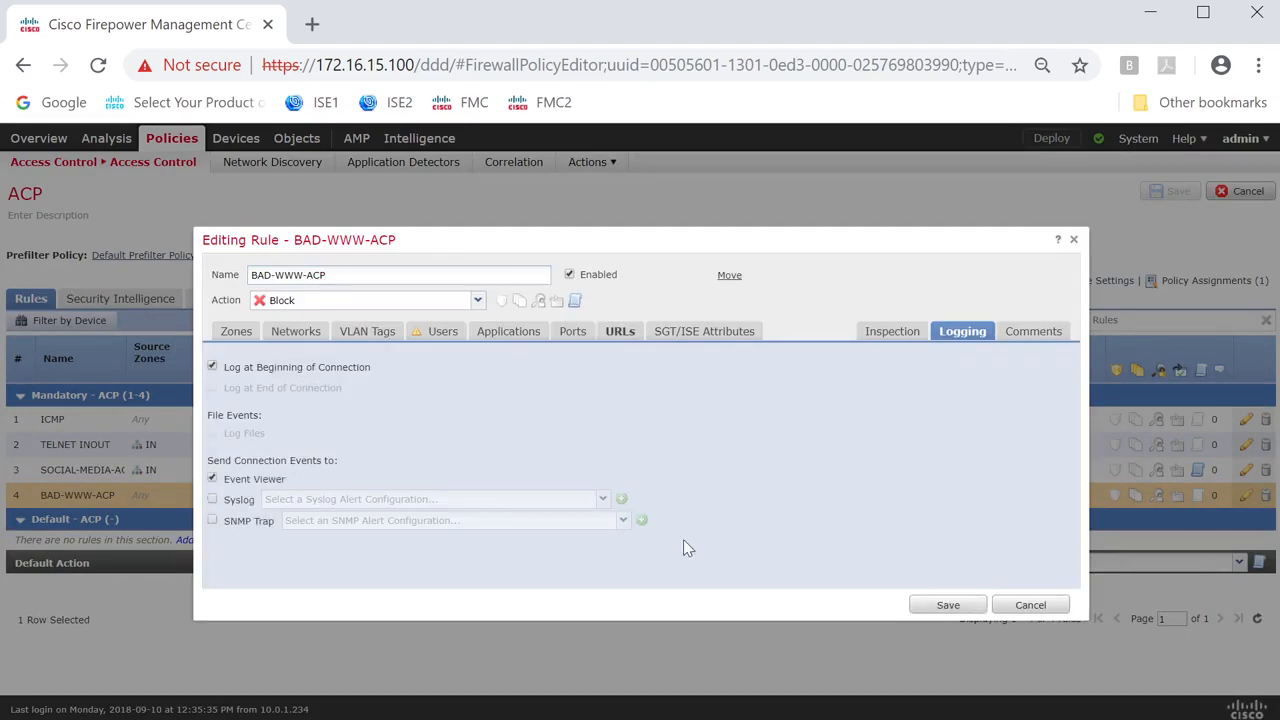
{"action": "left_click", "coordinate": [948, 605]}
{"action": "left_click", "coordinate": [1166, 193]}
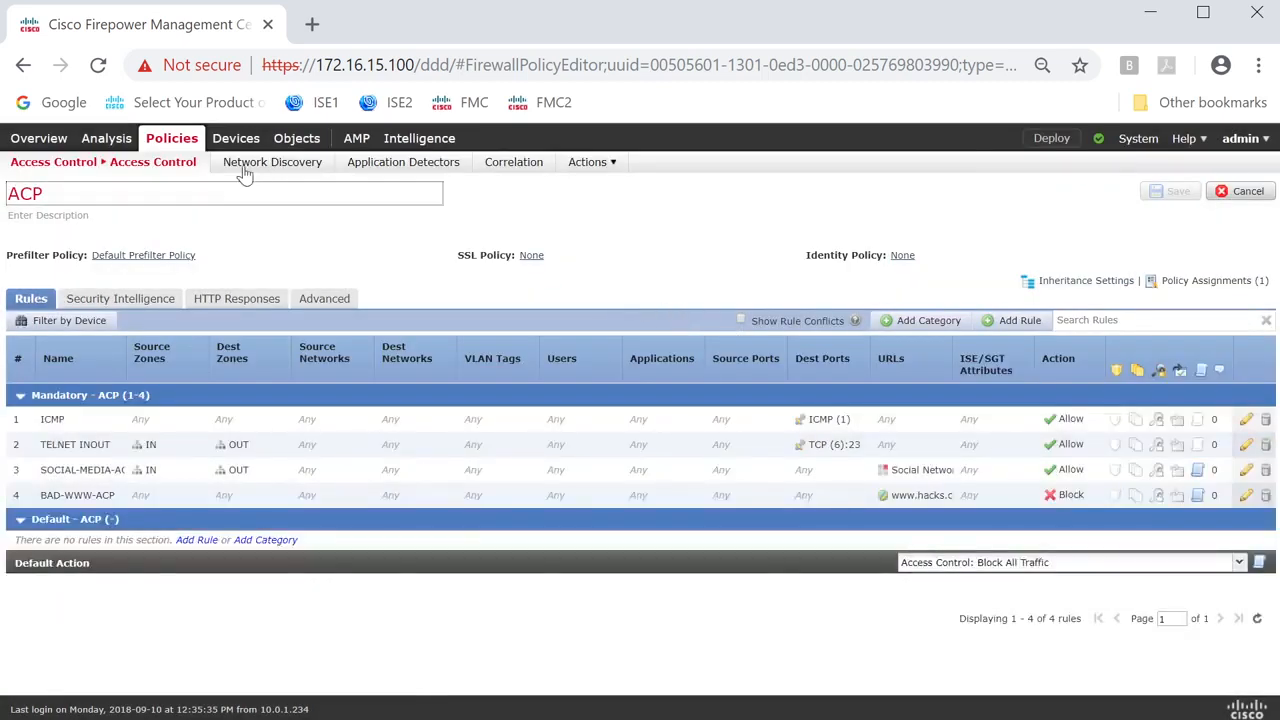
Open the URL objects in Object Management and view the options for adding a URL.
{"action": "mouse_move", "coordinate": [297, 138]}
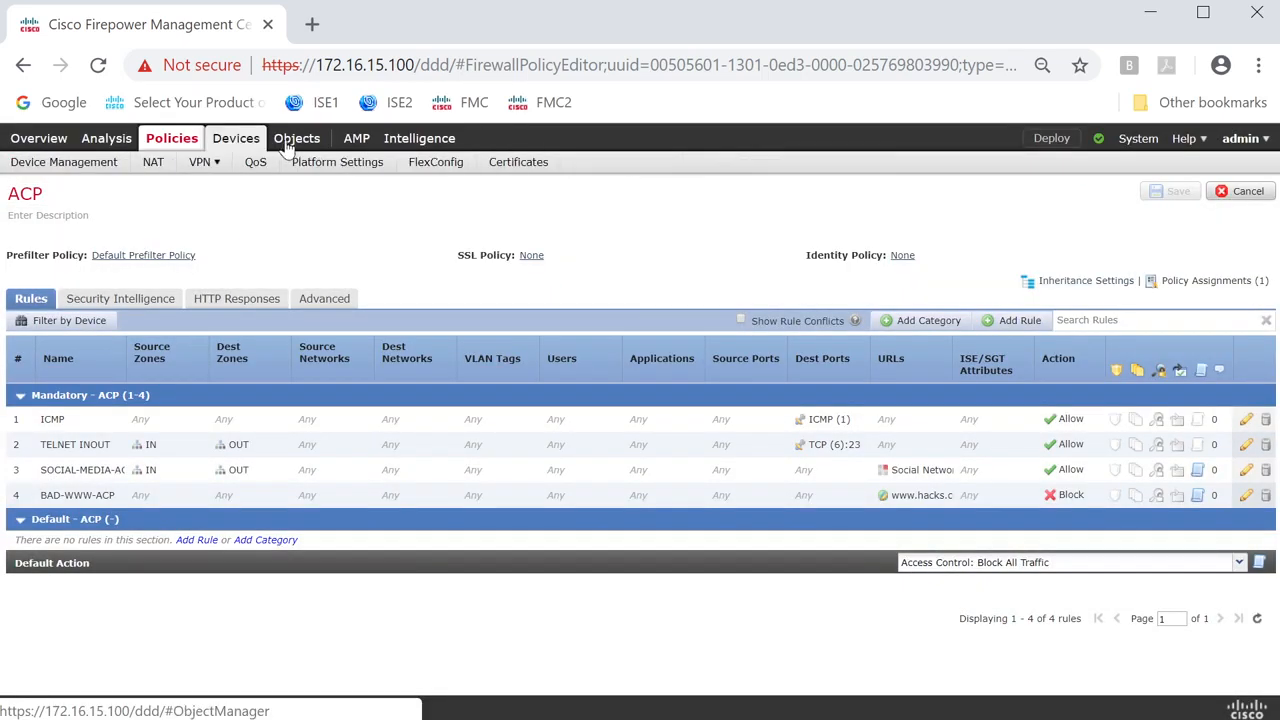
{"action": "left_click", "coordinate": [40, 163]}
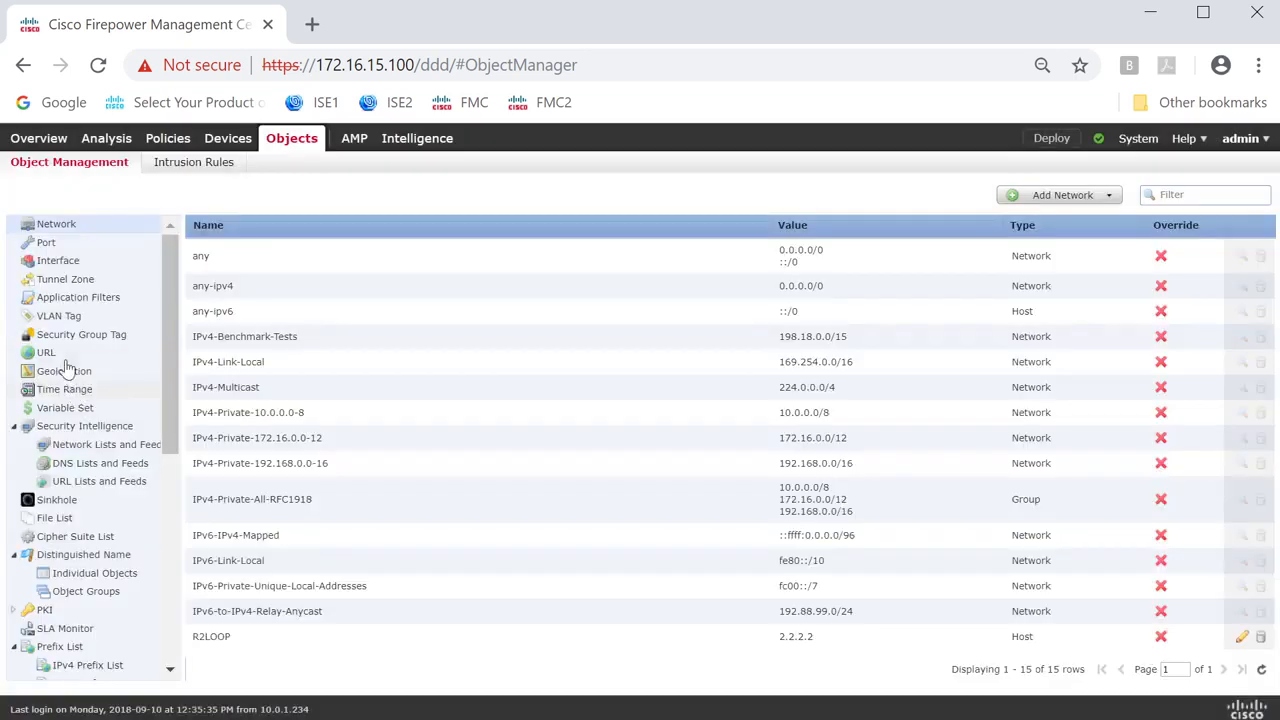
{"action": "left_click", "coordinate": [58, 354]}
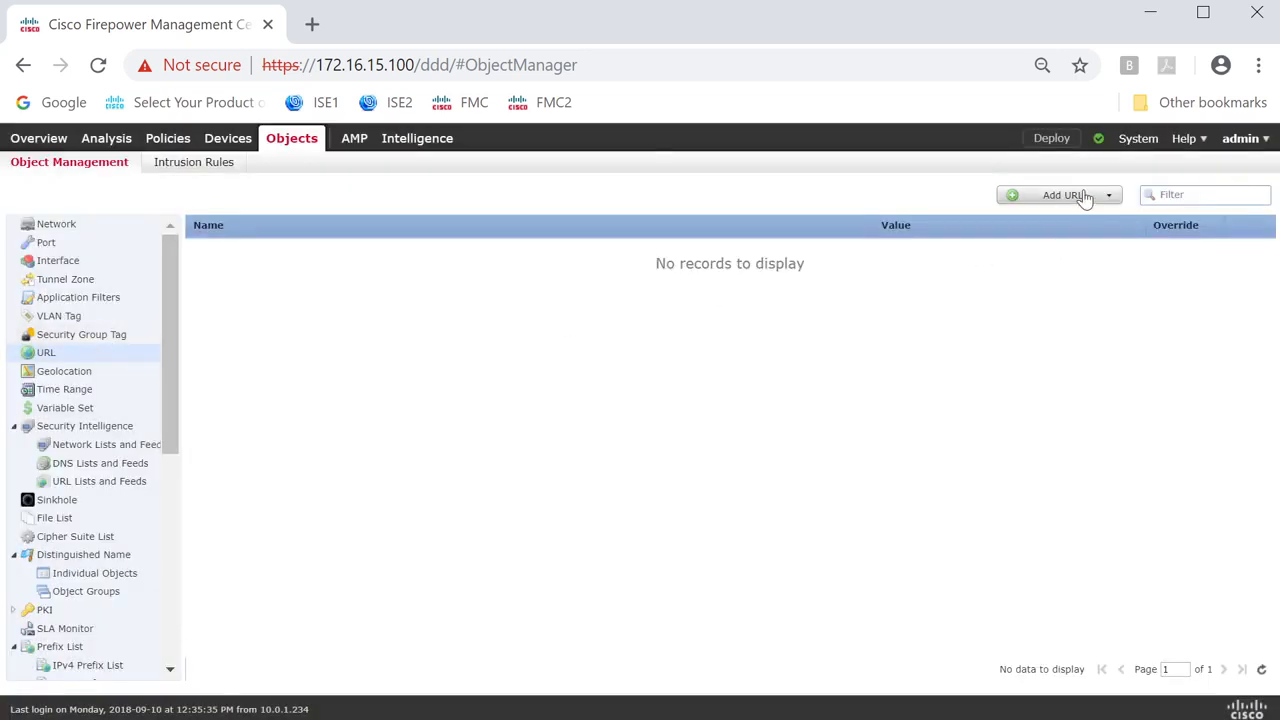
{"action": "left_click", "coordinate": [1088, 203]}
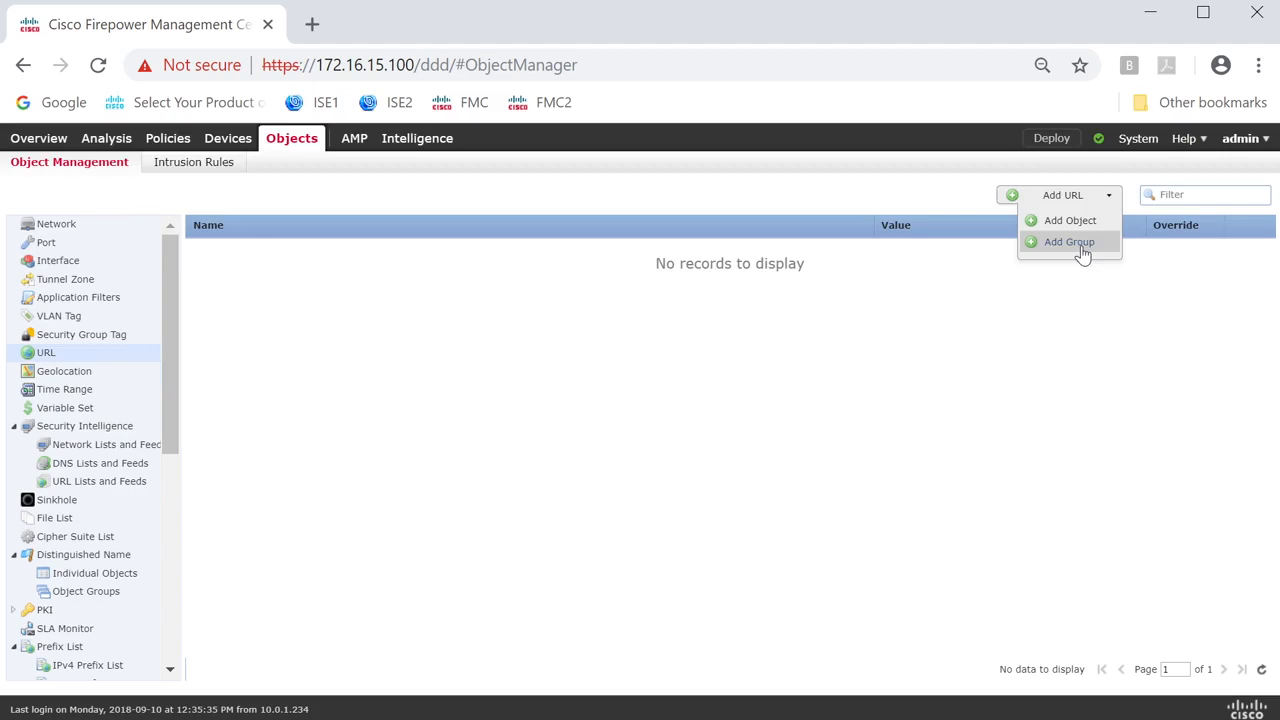
Deploy the policy changes to the device 172.16.13.100.
{"action": "left_click", "coordinate": [1040, 139]}
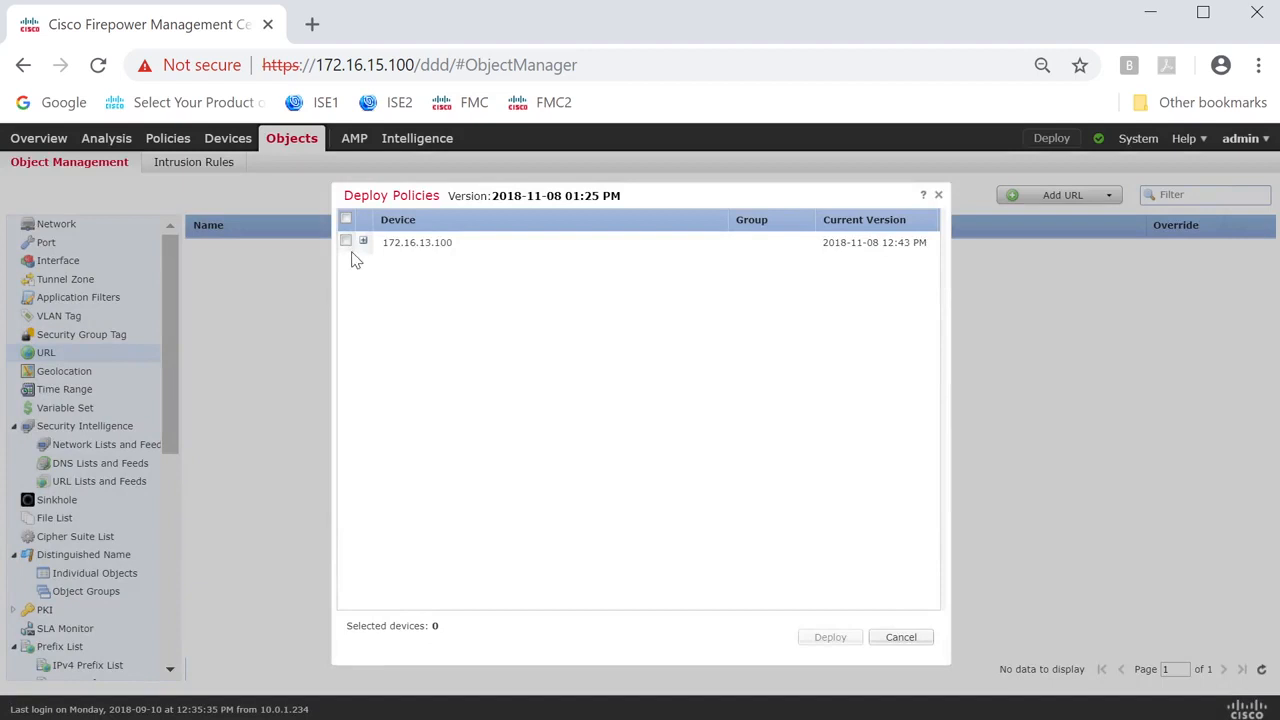
{"action": "left_click", "coordinate": [346, 242]}
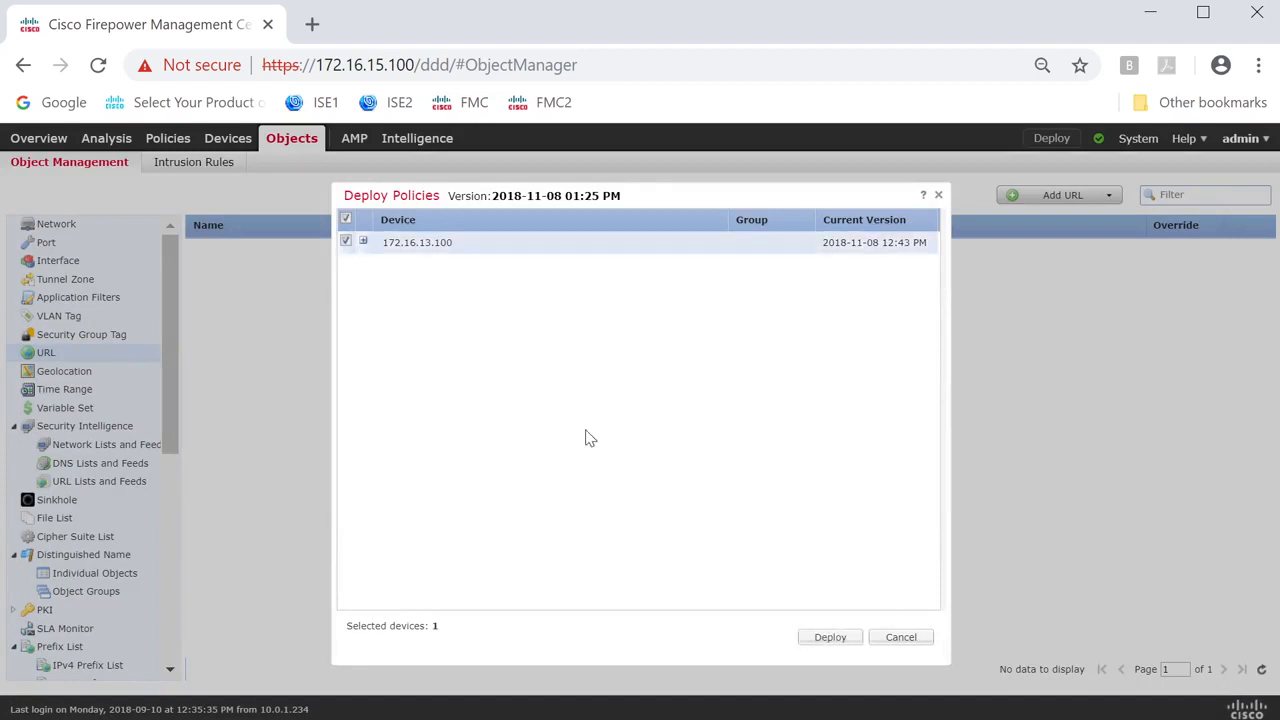
{"action": "left_click", "coordinate": [830, 637]}
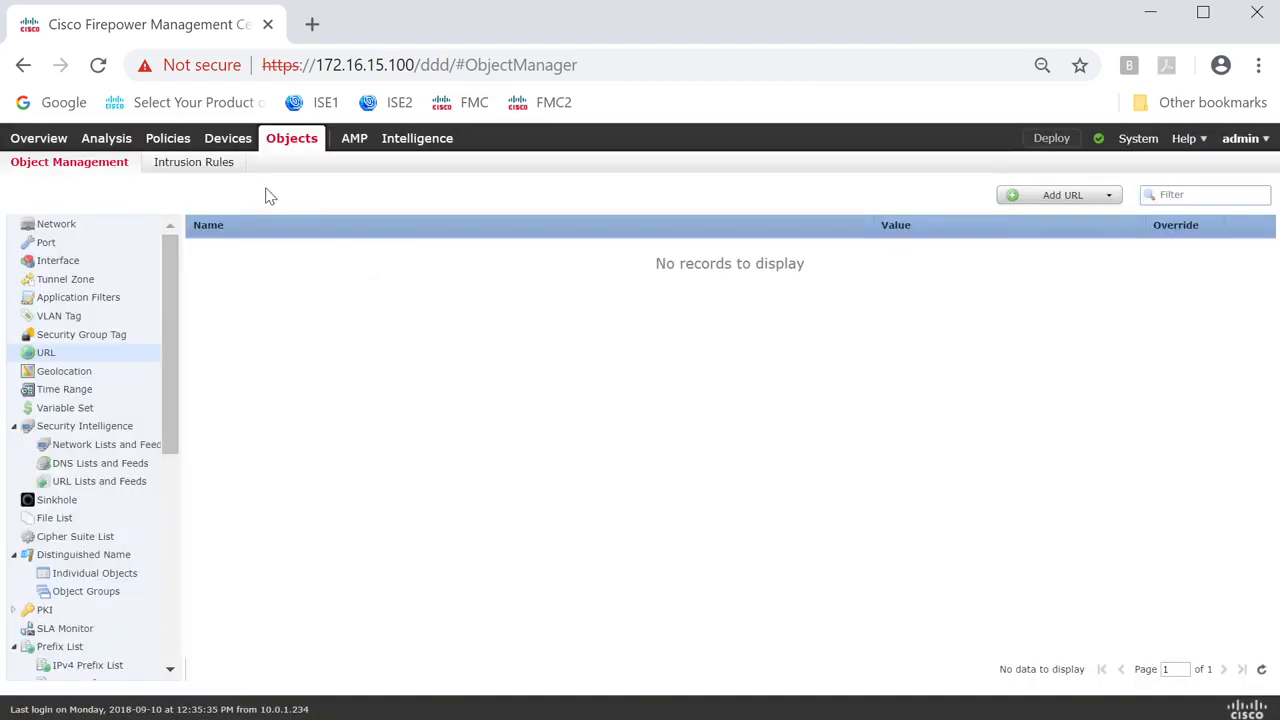
Open the access control policy ACP for editing from the policy list.
{"action": "mouse_move", "coordinate": [190, 140]}
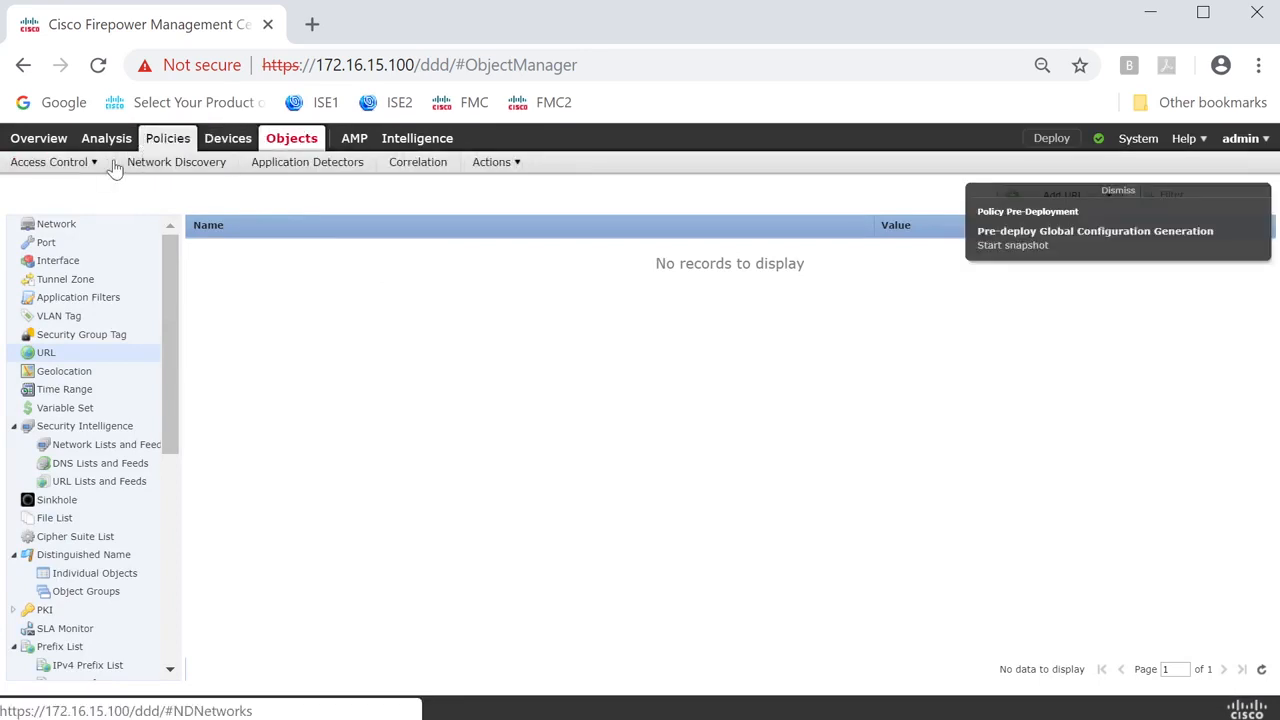
{"action": "mouse_move", "coordinate": [55, 162]}
{"action": "left_click", "coordinate": [75, 187]}
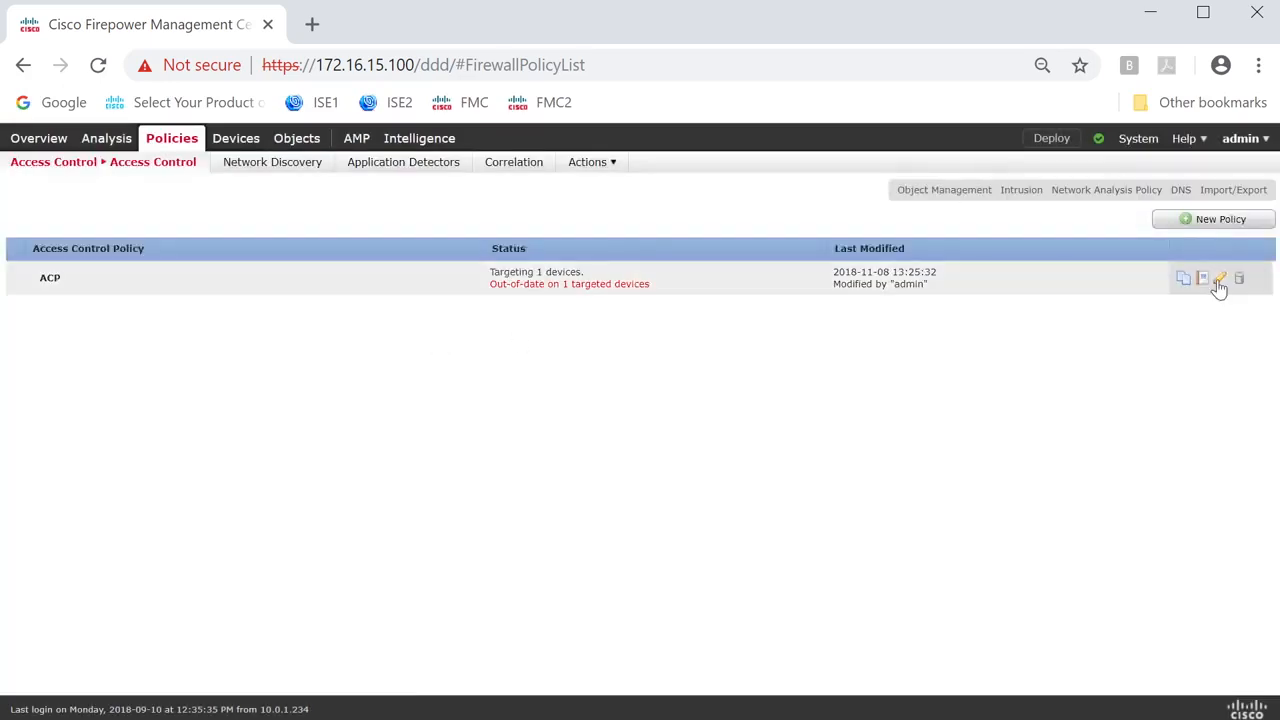
{"action": "left_click", "coordinate": [1219, 280]}
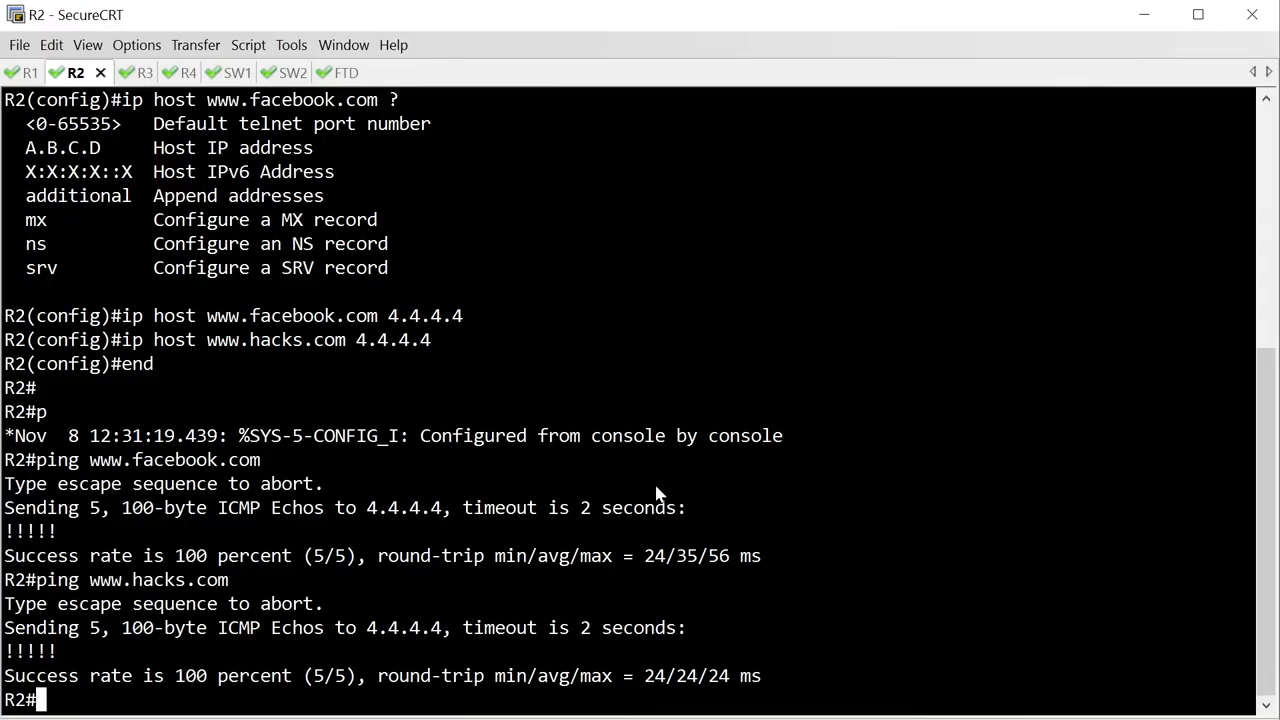
{"action": "key", "text": "Return"}
{"action": "key", "text": "Return"}
{"action": "key", "text": "Return"}
{"action": "key", "text": "Return"}
{"action": "key", "text": "Return"}
{"action": "key", "text": "Return"}
{"action": "key", "text": "Return"}
{"action": "key", "text": "Return"}
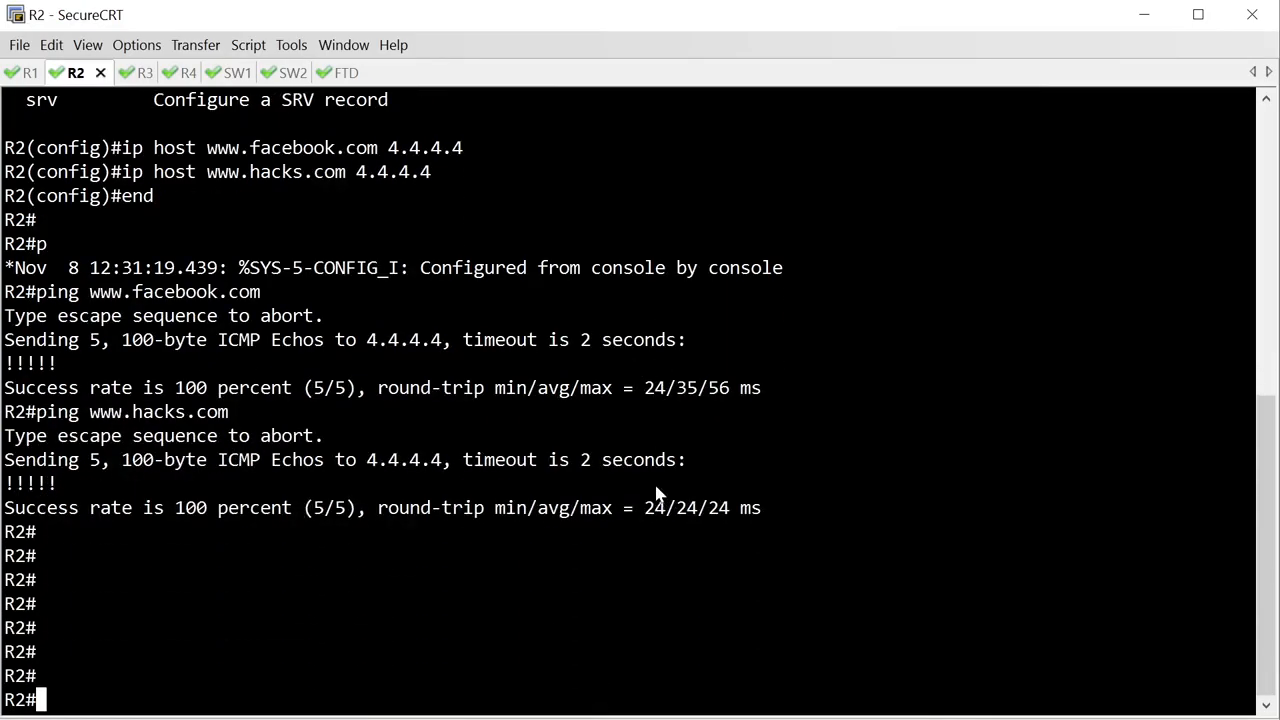
{"action": "type", "text": "cop"}
{"action": "key", "text": "Tab"}
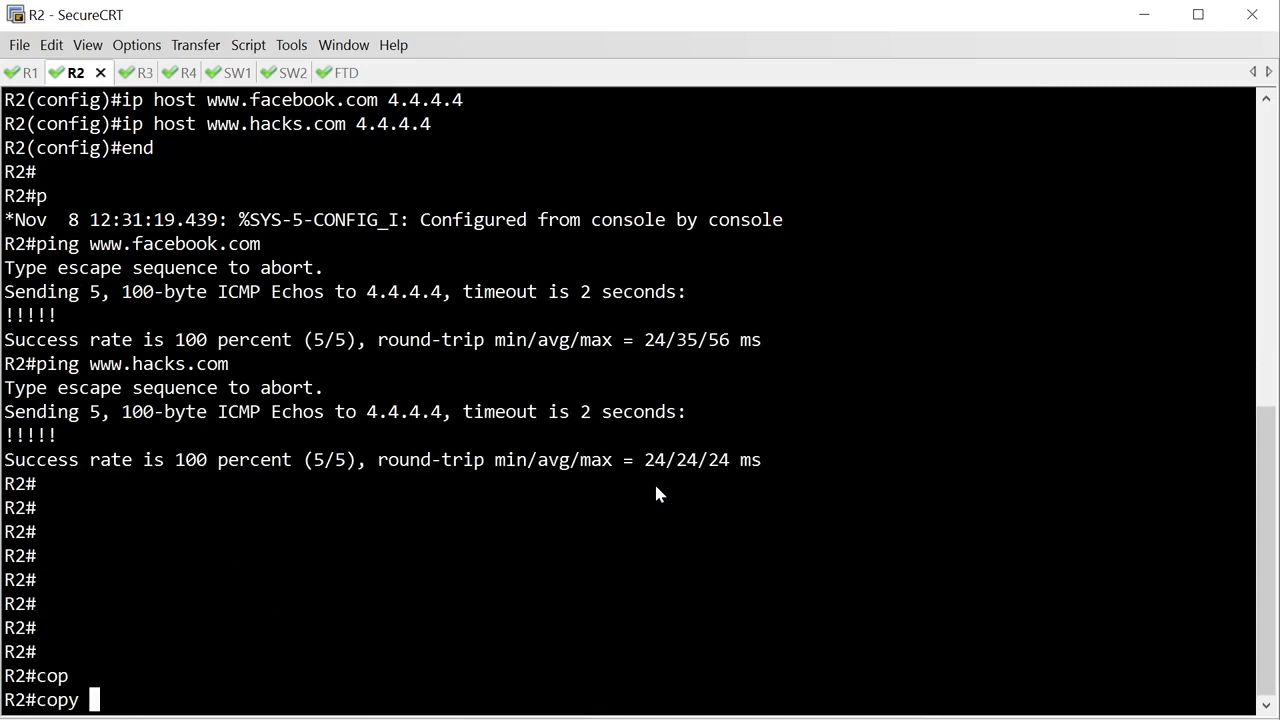
{"action": "type", "text": "http:/"}
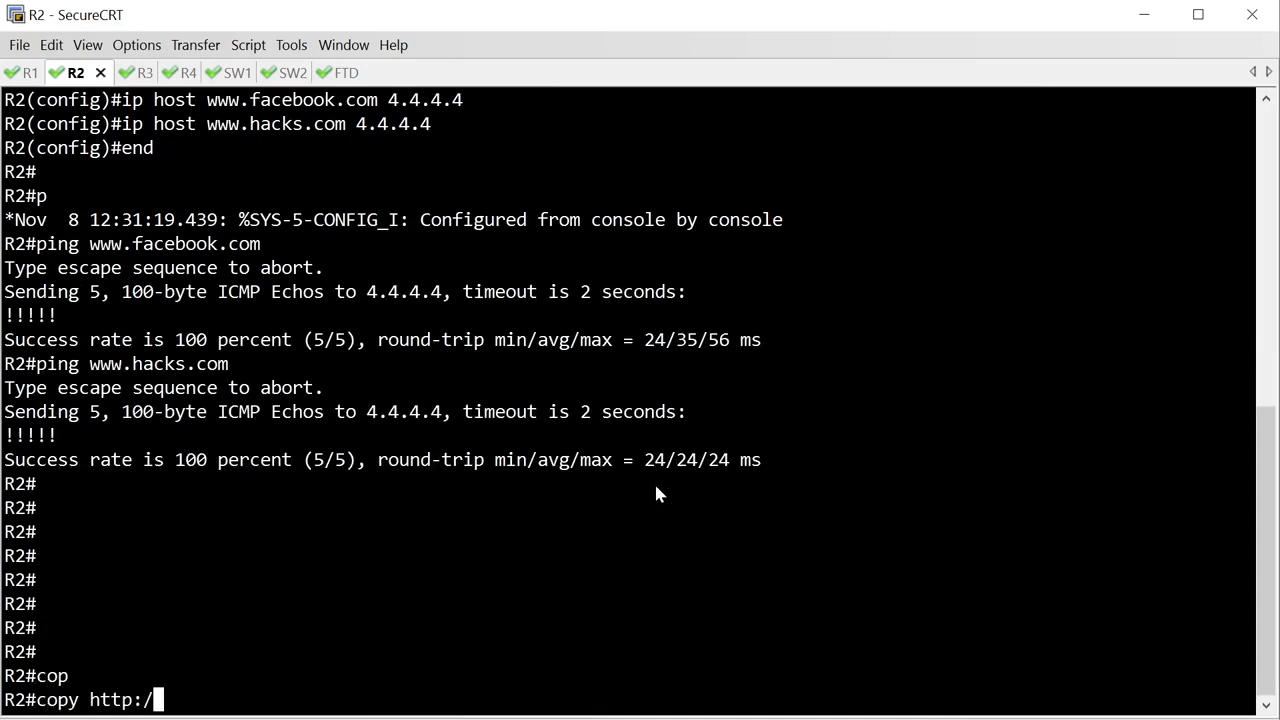
{"action": "type", "text": "/"}
{"action": "type", "text": "www.faceboo"}
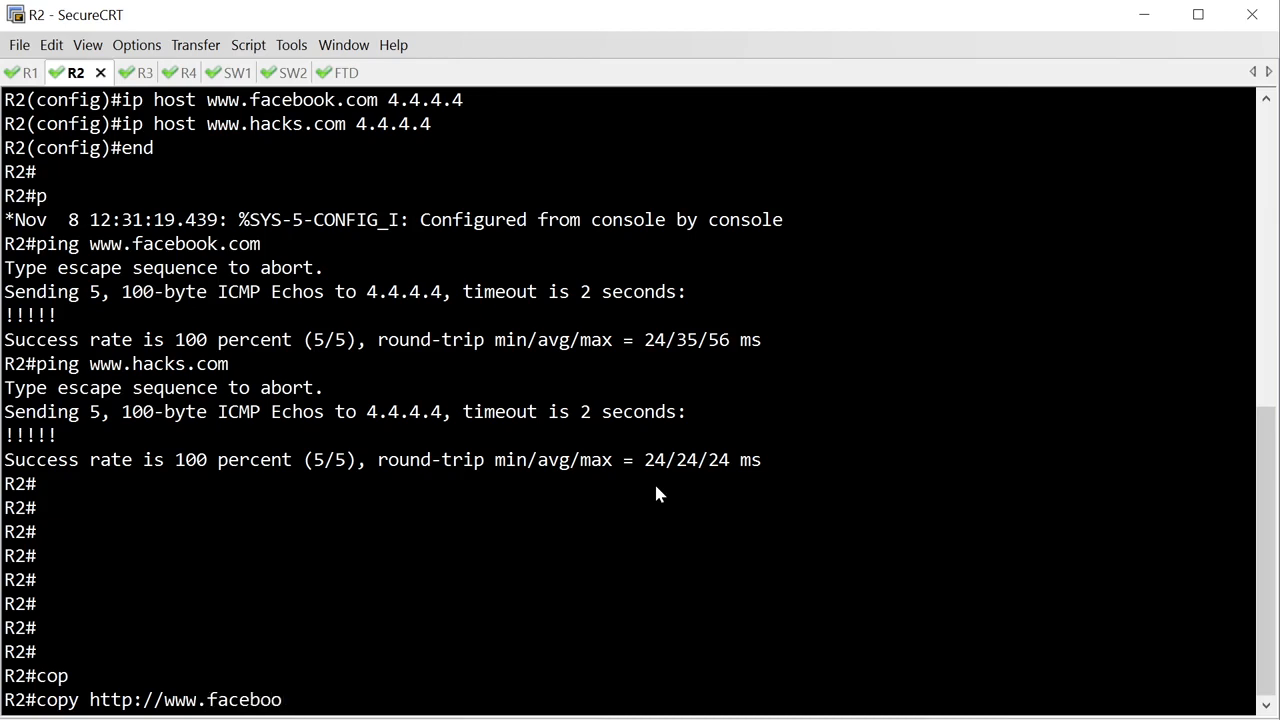
{"action": "type", "text": "k.com/chat"}
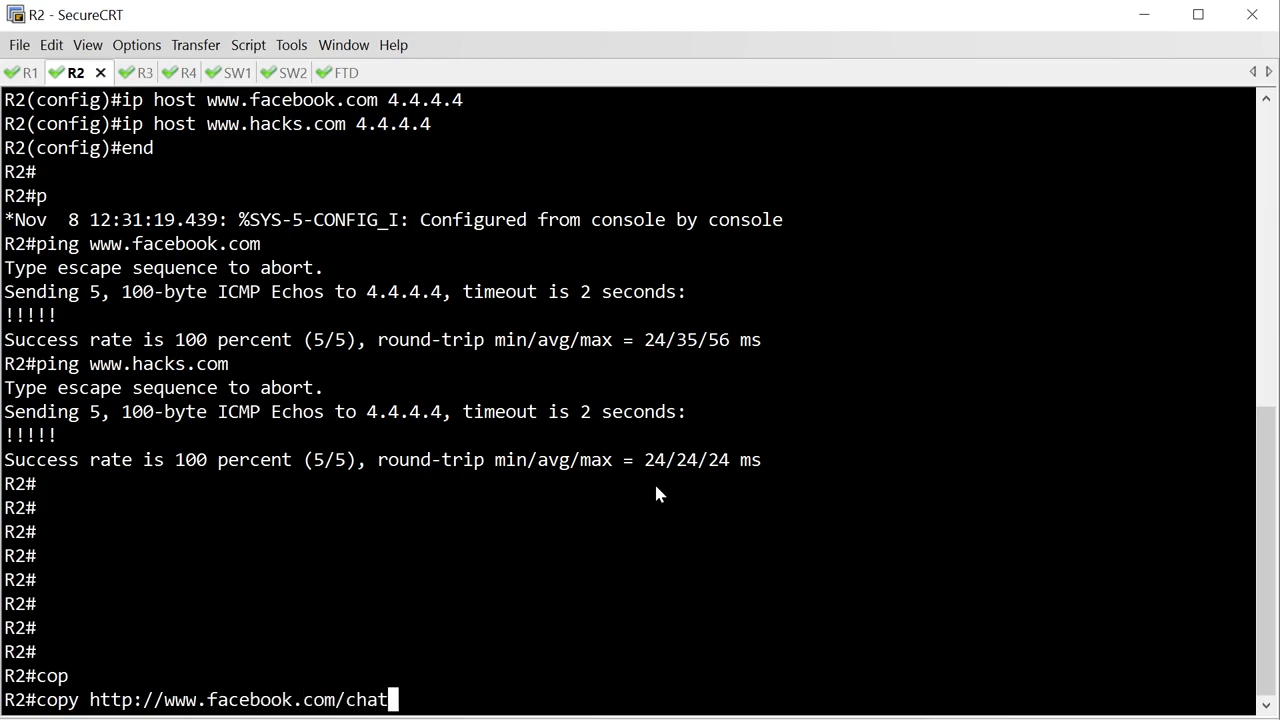
{"action": "type", "text": " nu"}
{"action": "key", "text": "Tab"}
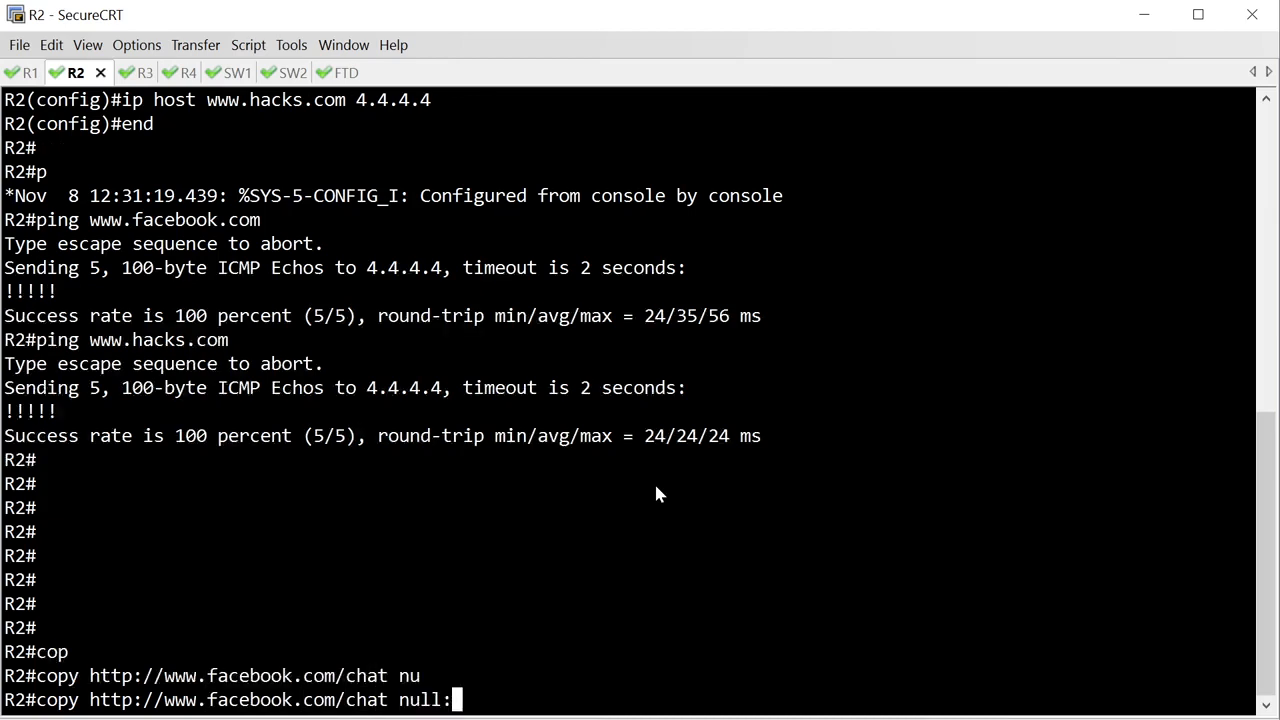
{"action": "key", "text": "Return"}
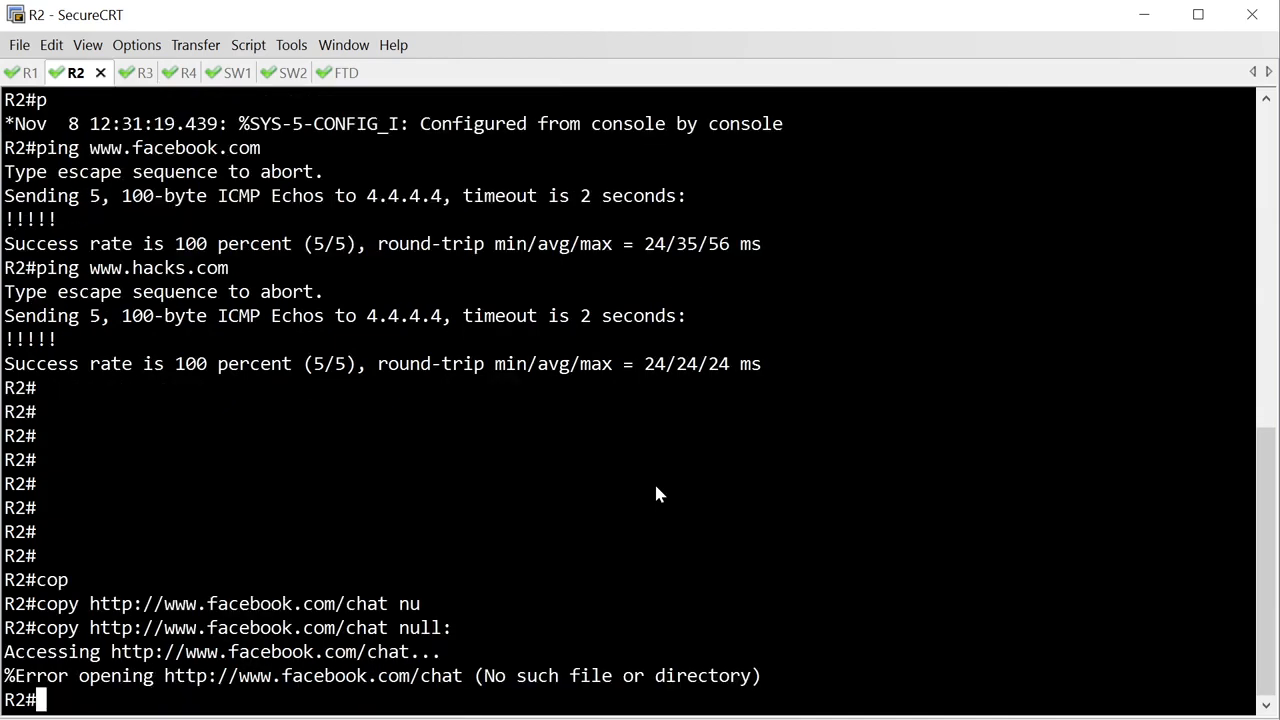
{"action": "key", "text": "Return"}
{"action": "key", "text": "Return"}
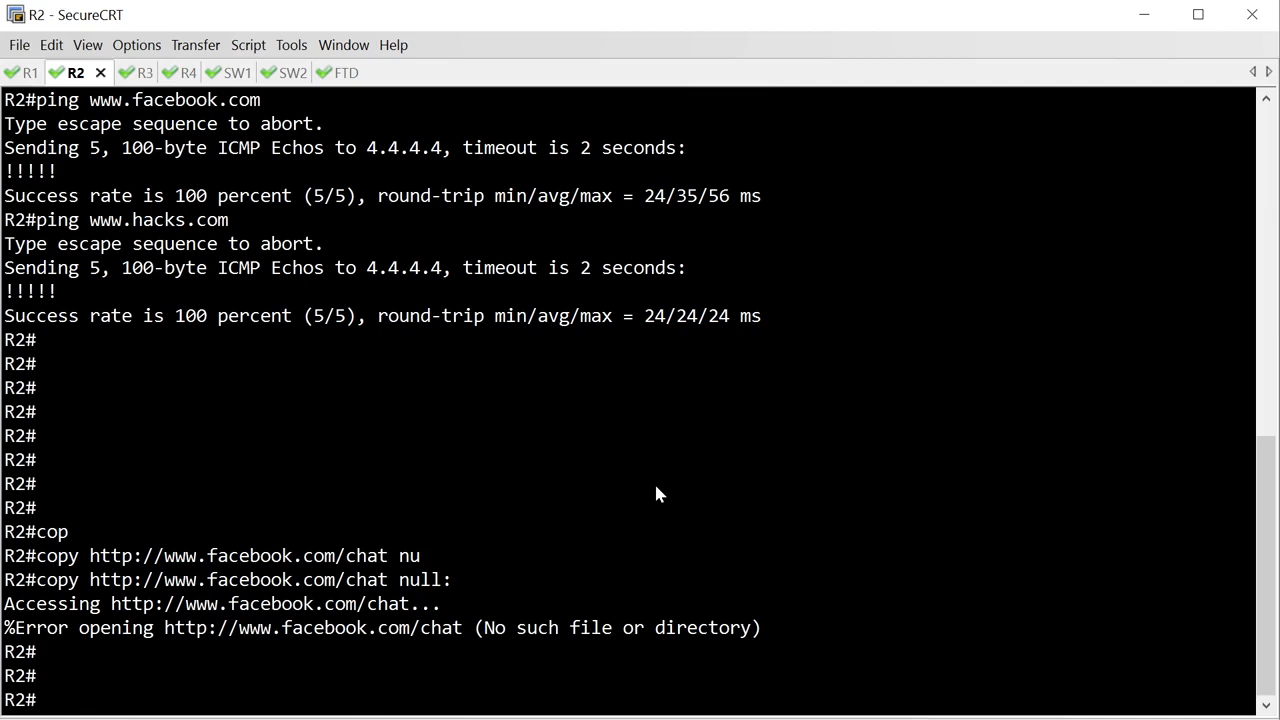
{"action": "key", "text": "Up"}
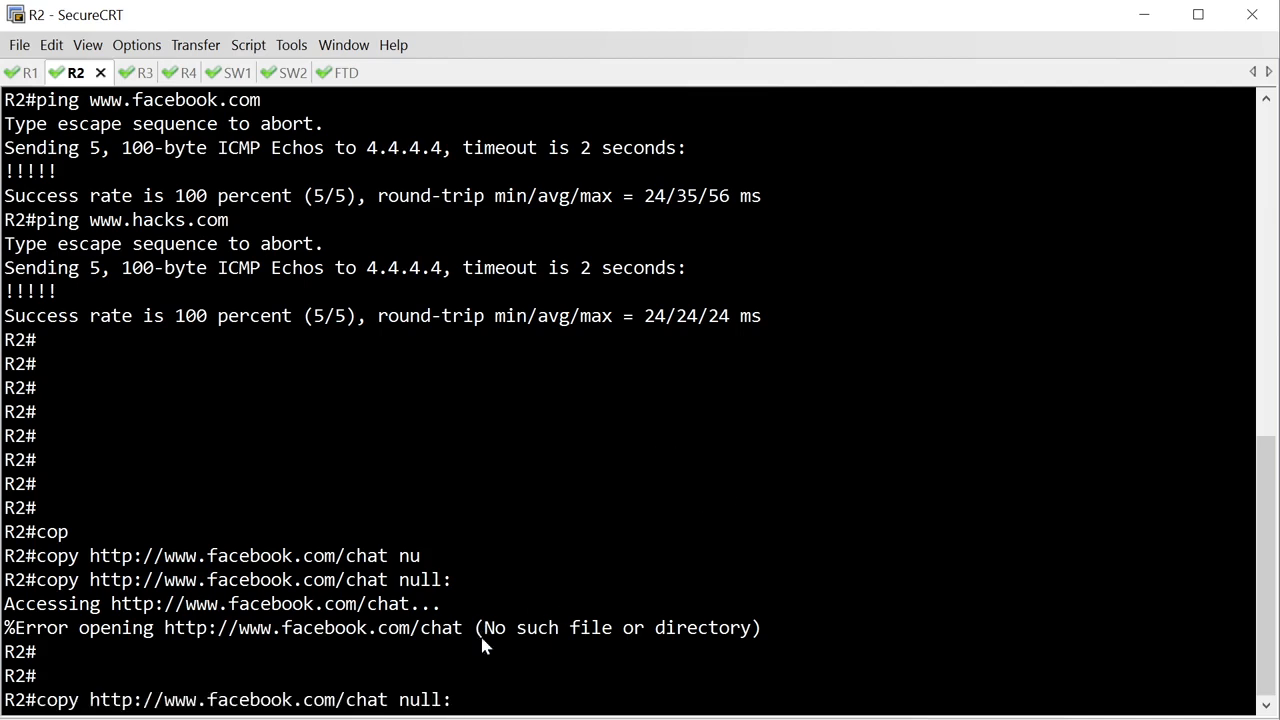
{"action": "left_click_drag", "start_coordinate": [474, 630], "coordinate": [778, 630]}
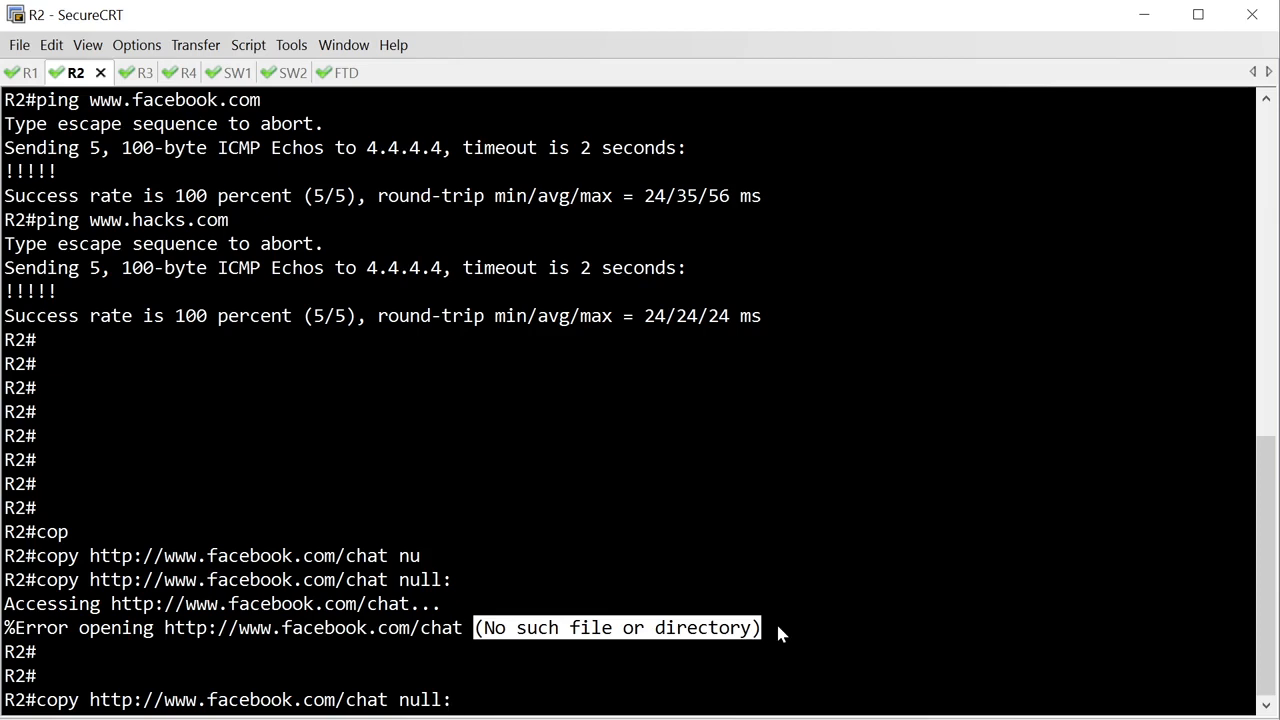
{"action": "key", "text": "Left"}
{"action": "key", "text": "Left"}
{"action": "key", "text": "Left"}
{"action": "key", "text": "Left"}
{"action": "key", "text": "Left"}
{"action": "key", "text": "Left"}
{"action": "key", "text": "Left"}
{"action": "key", "text": "Left"}
{"action": "key", "text": "Left"}
{"action": "key", "text": "Left"}
{"action": "key", "text": "Left"}
{"action": "key", "text": "Left"}
{"action": "key", "text": "Left"}
{"action": "key", "text": "Left"}
{"action": "key", "text": "BackSpace"}
{"action": "key", "text": "BackSpace"}
{"action": "key", "text": "BackSpace"}
{"action": "key", "text": "BackSpace"}
{"action": "key", "text": "BackSpace"}
{"action": "key", "text": "BackSpace"}
{"action": "key", "text": "BackSpace"}
{"action": "key", "text": "BackSpace"}
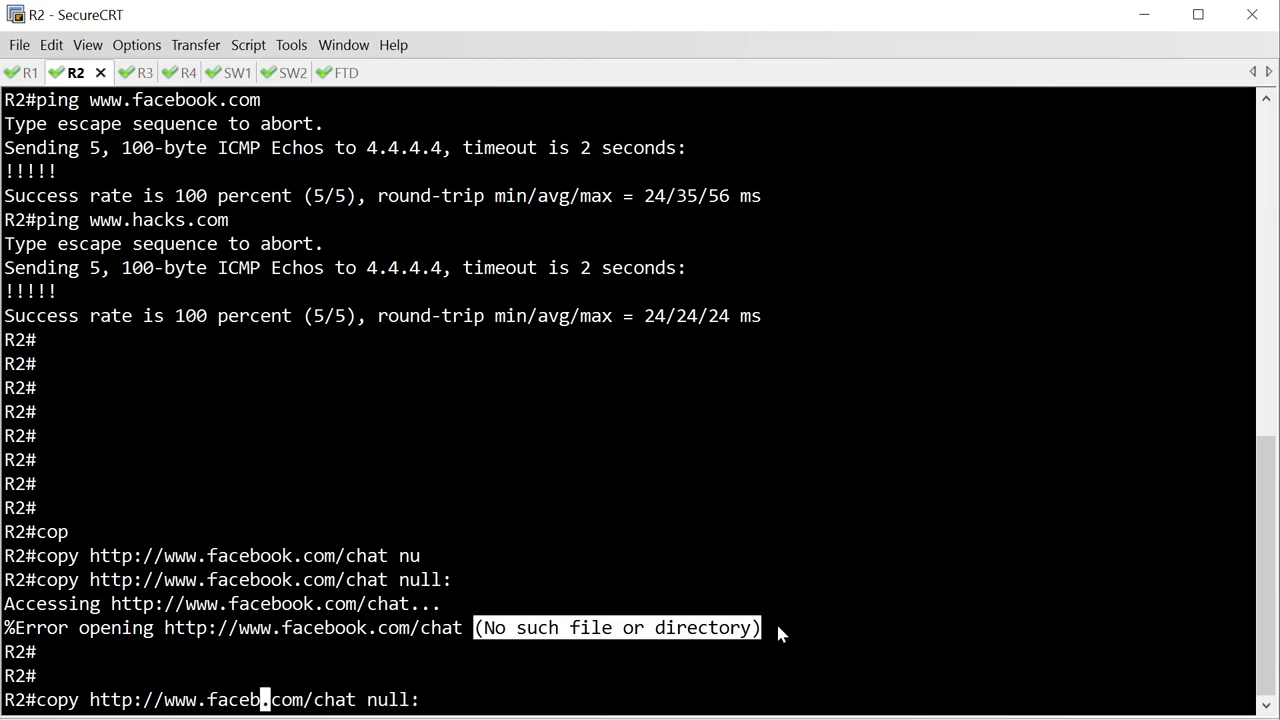
{"action": "type", "text": "hacks"}
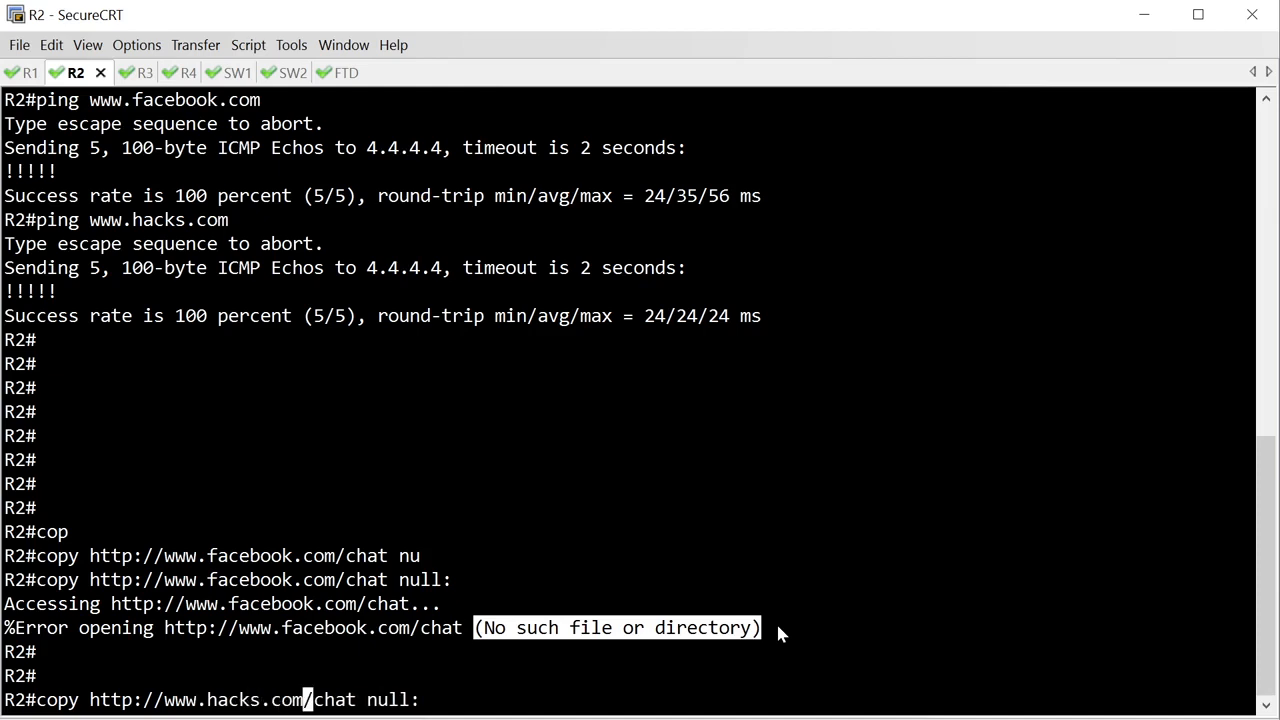
{"action": "key", "text": "Right"}
{"action": "key", "text": "Right"}
{"action": "key", "text": "Right"}
{"action": "key", "text": "BackSpace"}
{"action": "key", "text": "BackSpace"}
{"action": "key", "text": "BackSpace"}
{"action": "key", "text": "BackSpace"}
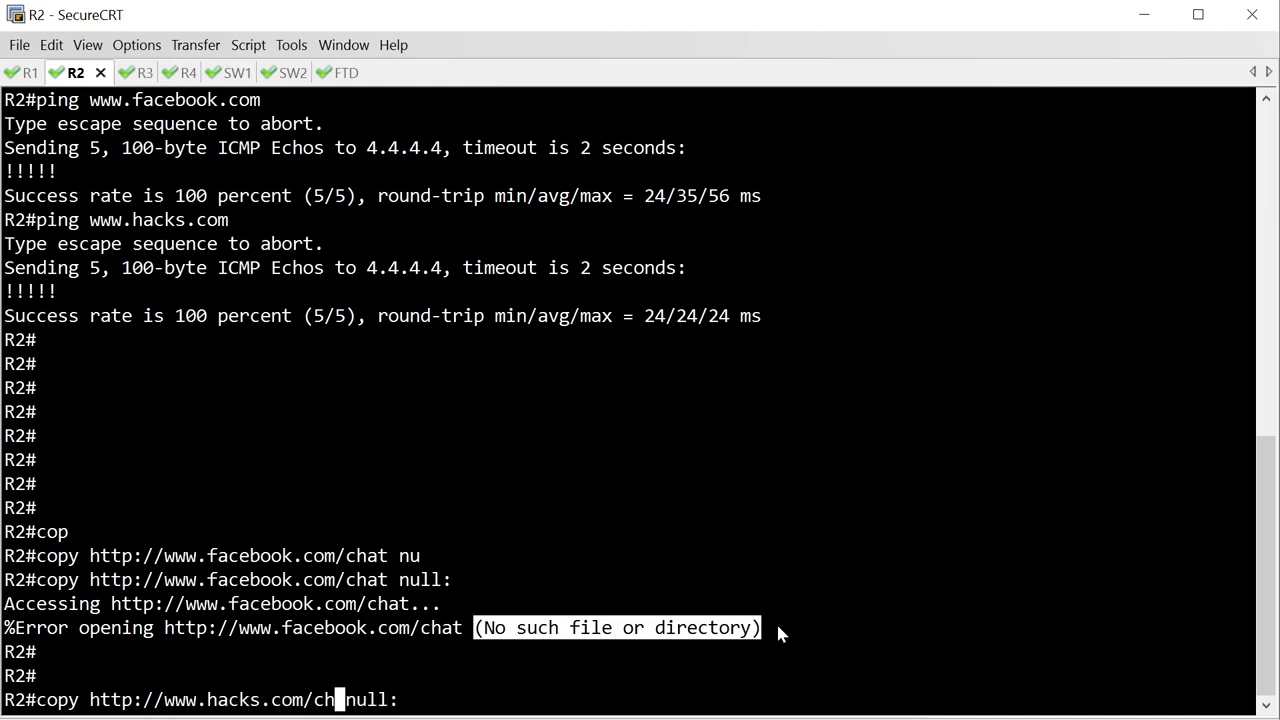
{"action": "type", "text": "mw.exe"}
{"action": "key", "text": "Return"}
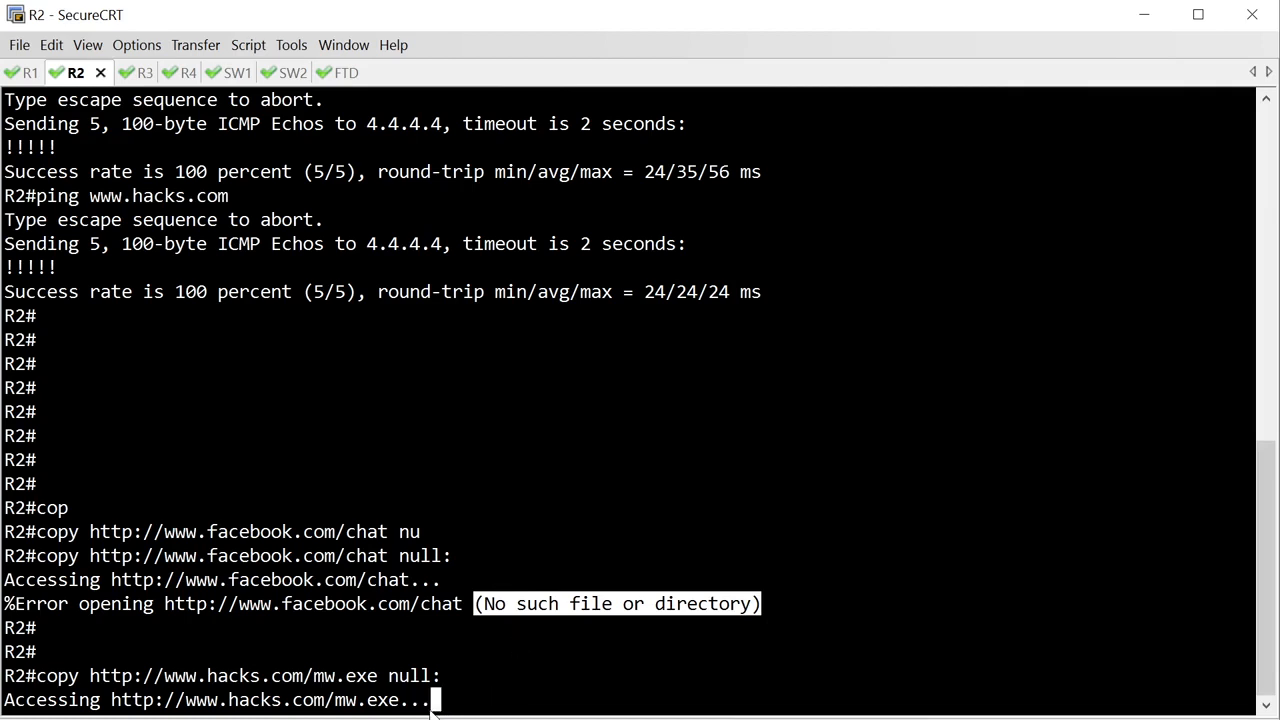
{"action": "left_click_drag", "start_coordinate": [432, 706], "coordinate": [2, 700]}
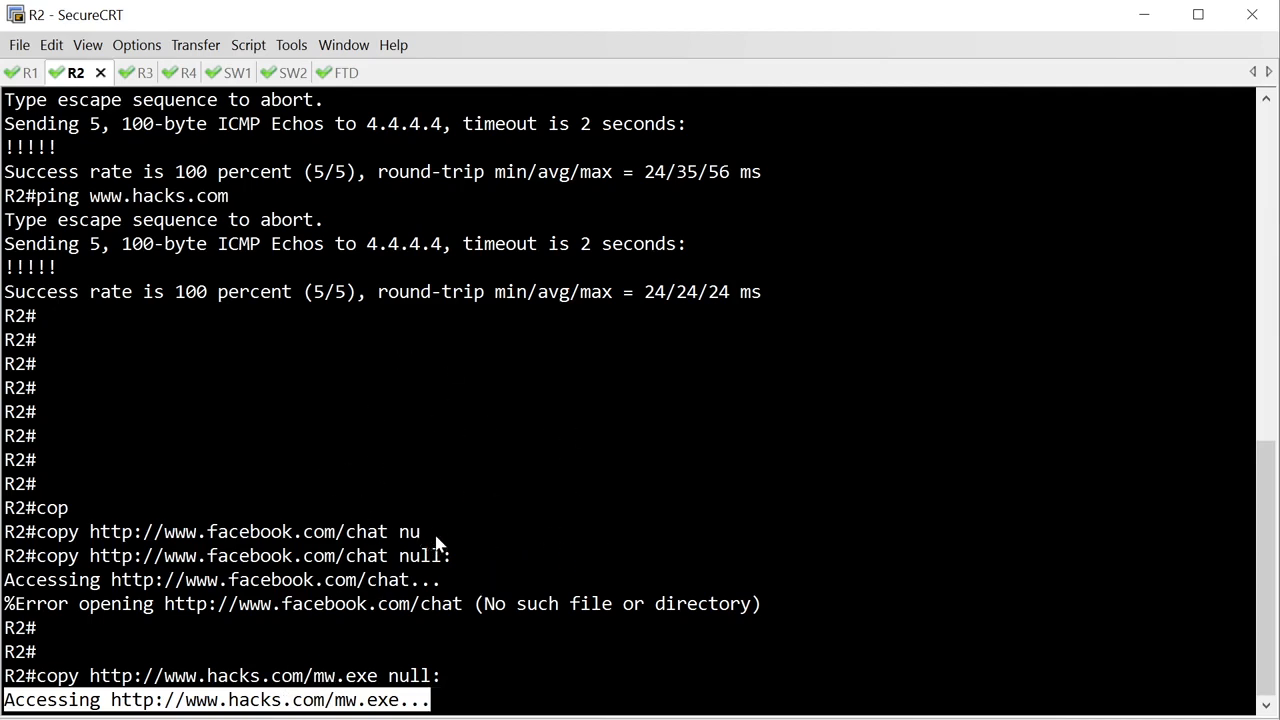
Switch to Firepower Management Center and open the connection events to examine the two HTTP tests.
{"action": "left_click", "coordinate": [335, 75]}
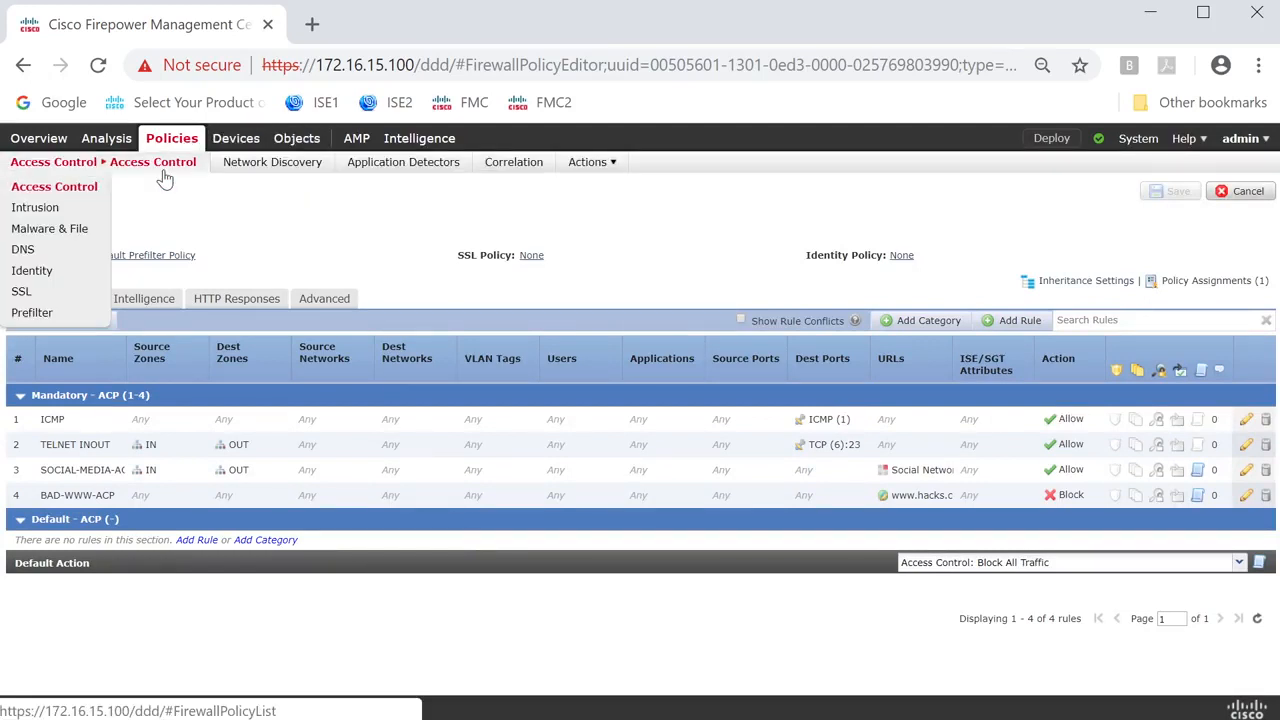
{"action": "mouse_move", "coordinate": [305, 147]}
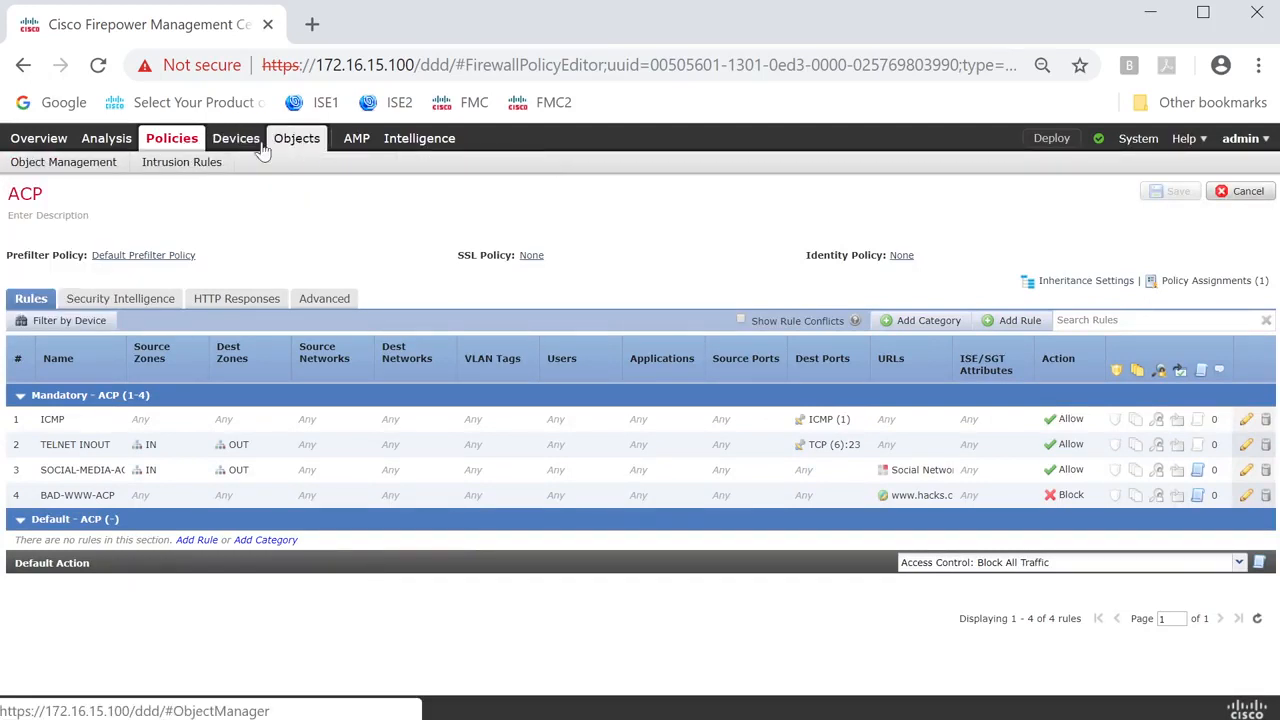
{"action": "mouse_move", "coordinate": [100, 139]}
{"action": "mouse_move", "coordinate": [150, 165]}
{"action": "left_click", "coordinate": [168, 192]}
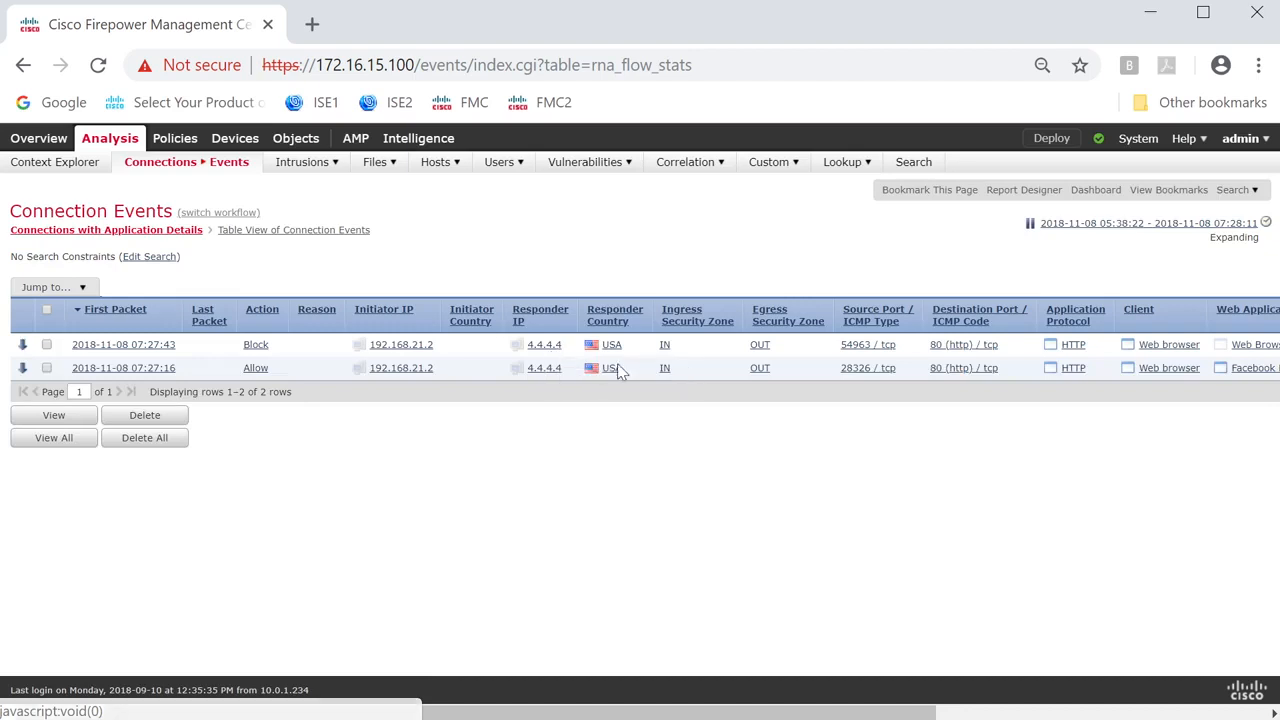
Examine the URL details of both connection events, then drill into the blocked event to check its access control policy and rule.
{"action": "left_click_drag", "start_coordinate": [338, 712], "coordinate": [671, 700]}
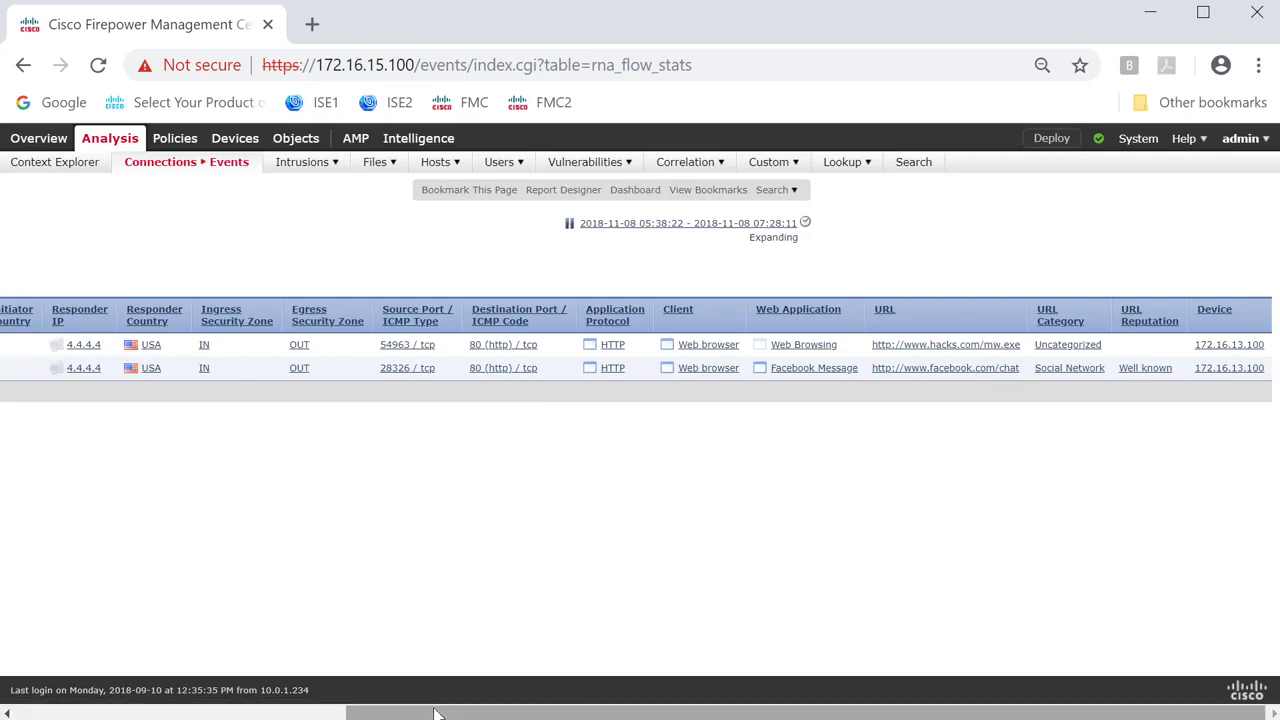
{"action": "left_click_drag", "start_coordinate": [434, 709], "coordinate": [110, 488]}
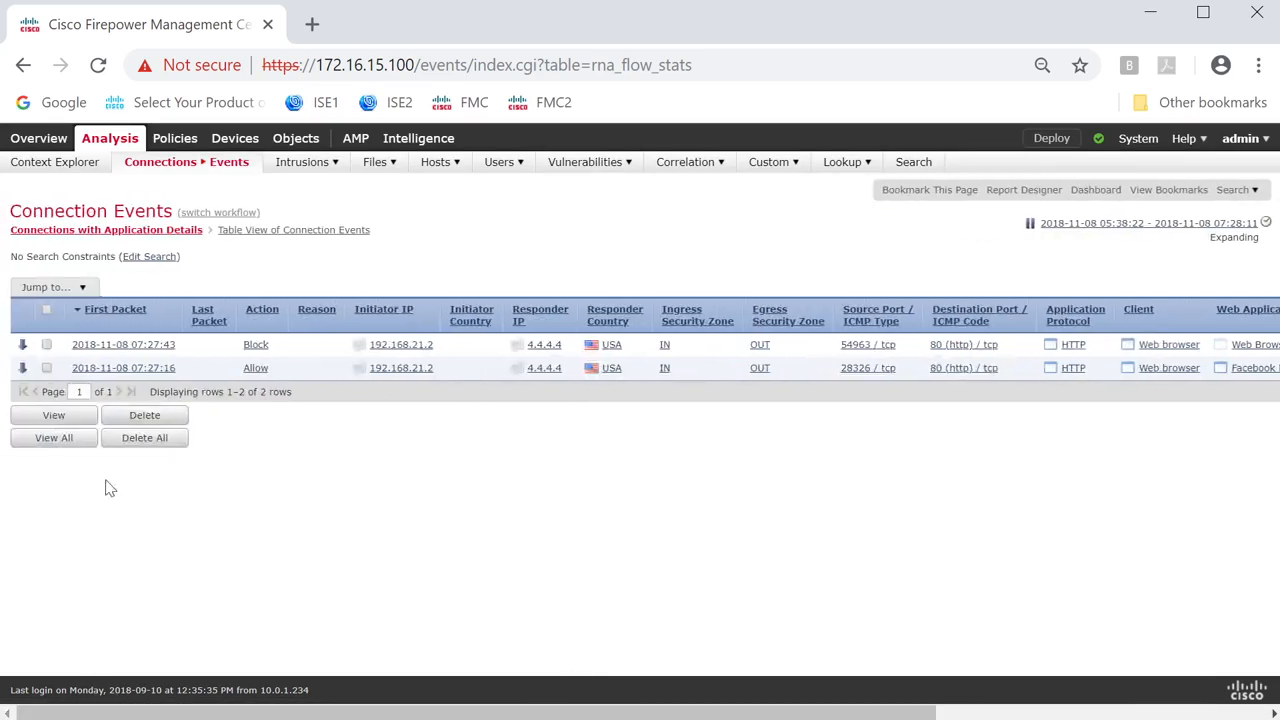
{"action": "left_click", "coordinate": [128, 352]}
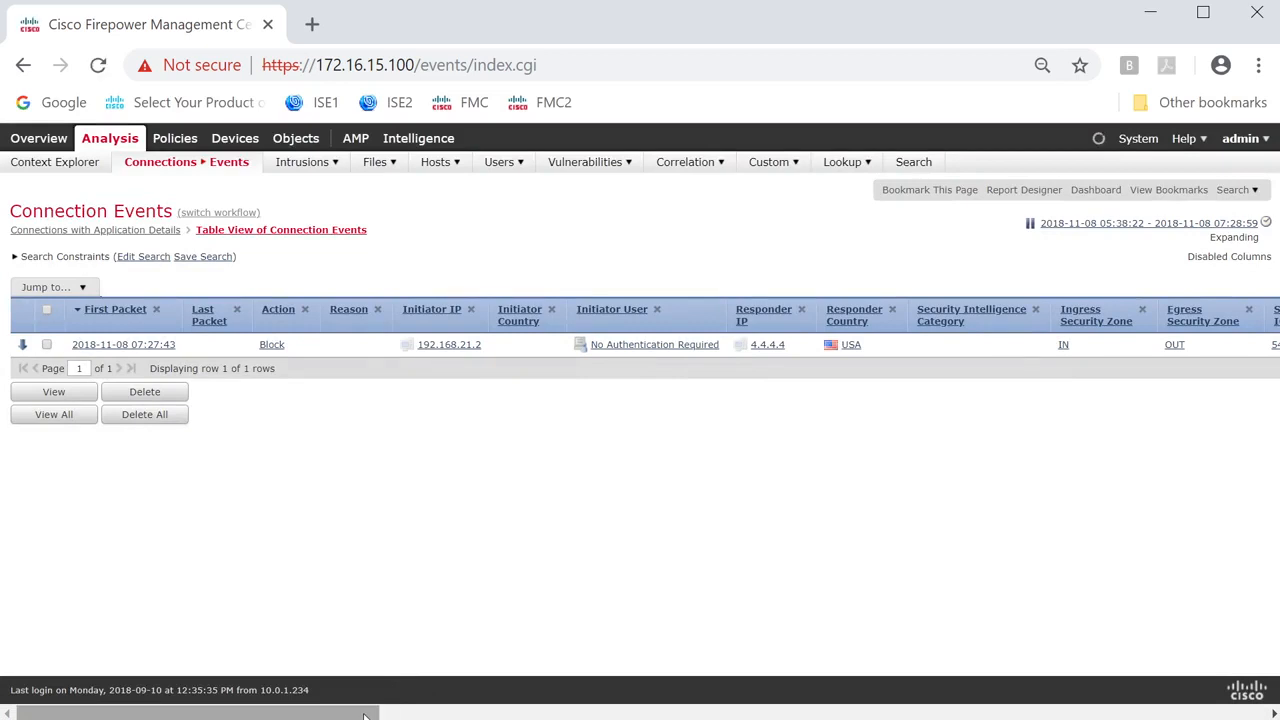
{"action": "left_click_drag", "start_coordinate": [380, 705], "coordinate": [1045, 668]}
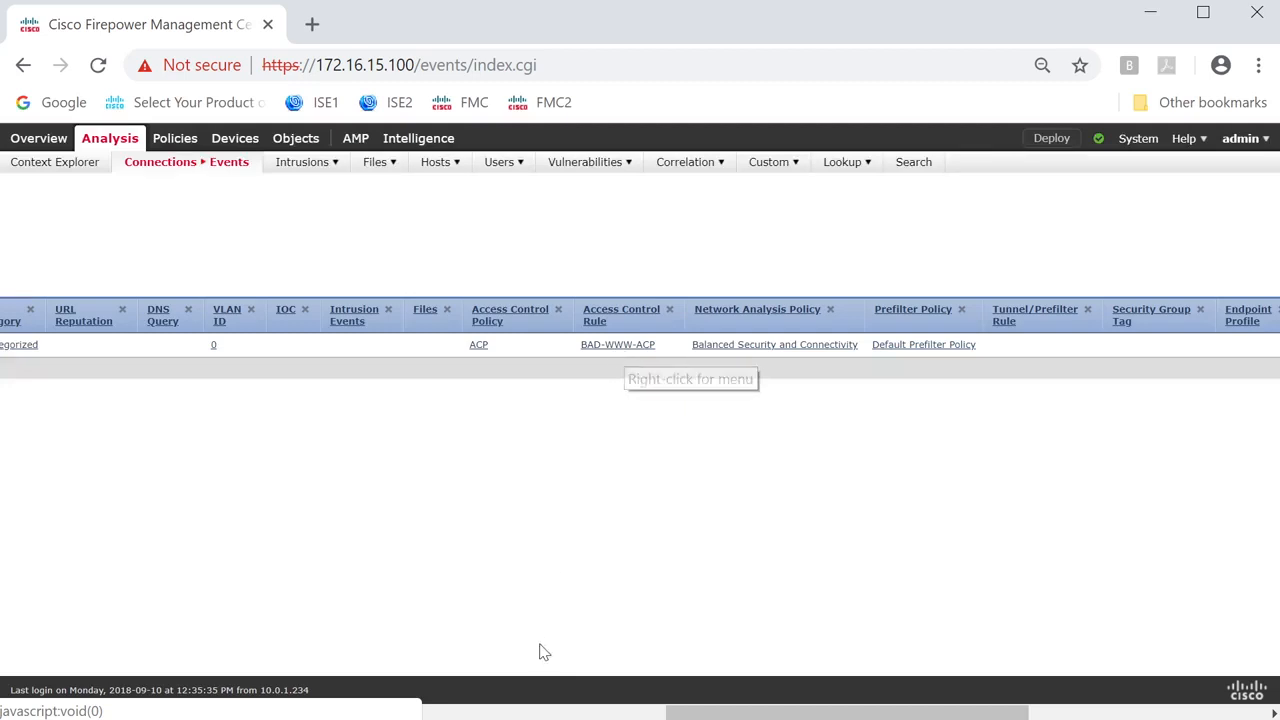
{"action": "left_click_drag", "start_coordinate": [714, 714], "coordinate": [387, 714]}
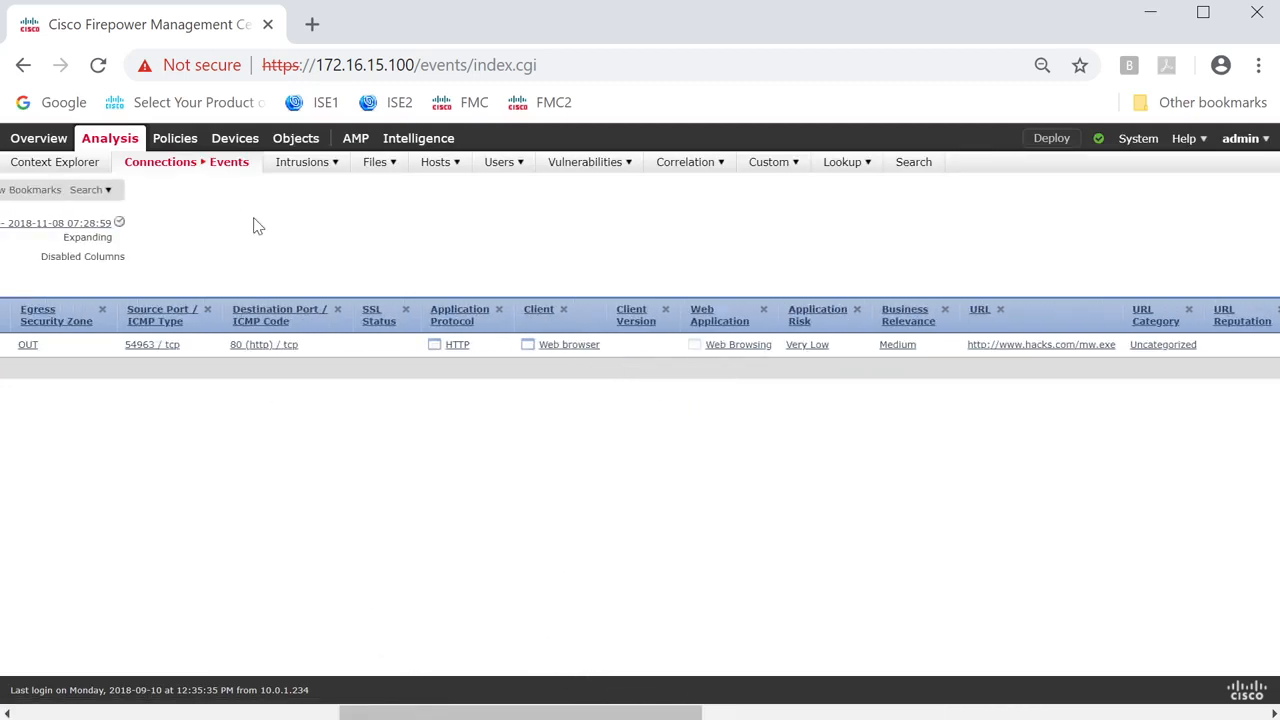
Leave the connection events and open the list of access control policies.
{"action": "mouse_move", "coordinate": [178, 140]}
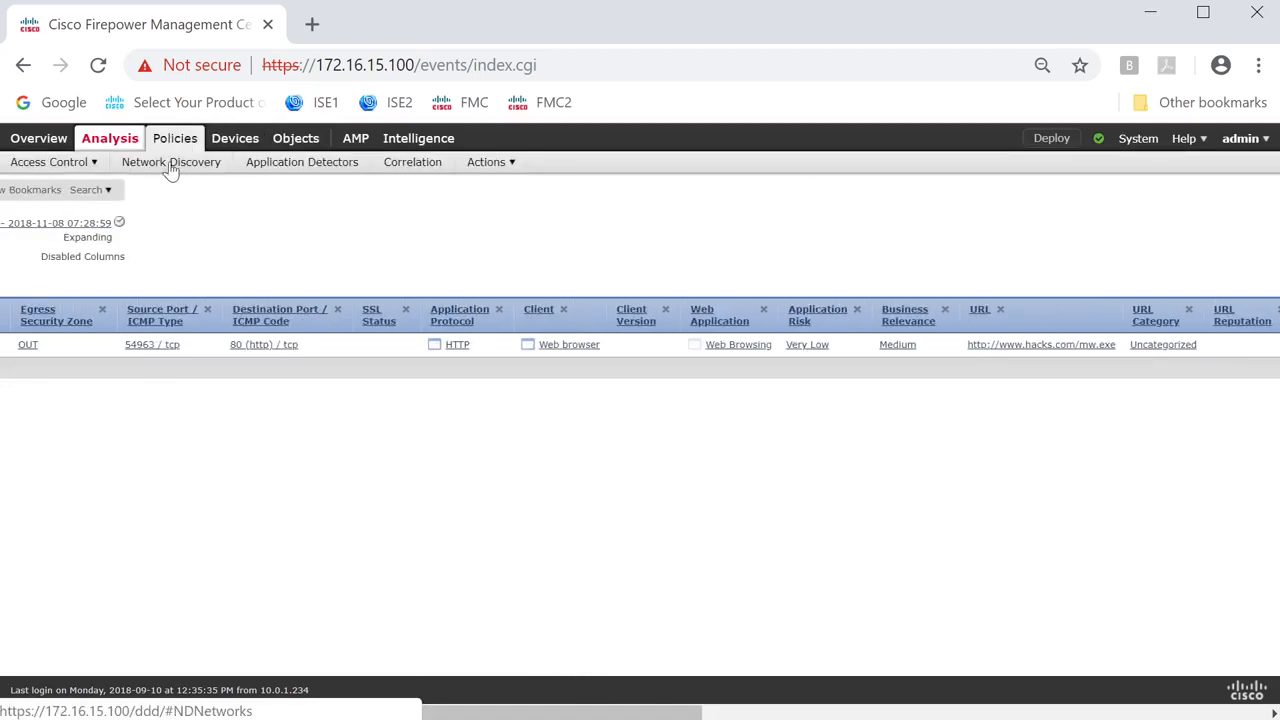
{"action": "left_click", "coordinate": [78, 186]}
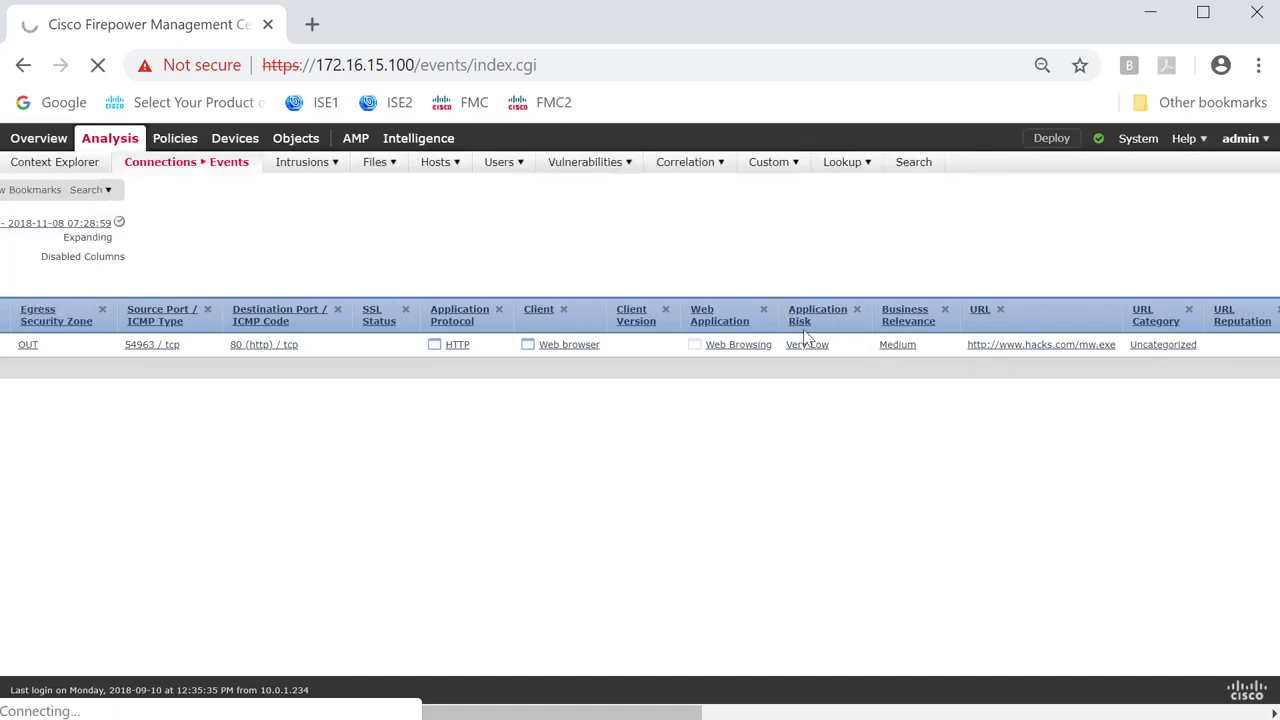